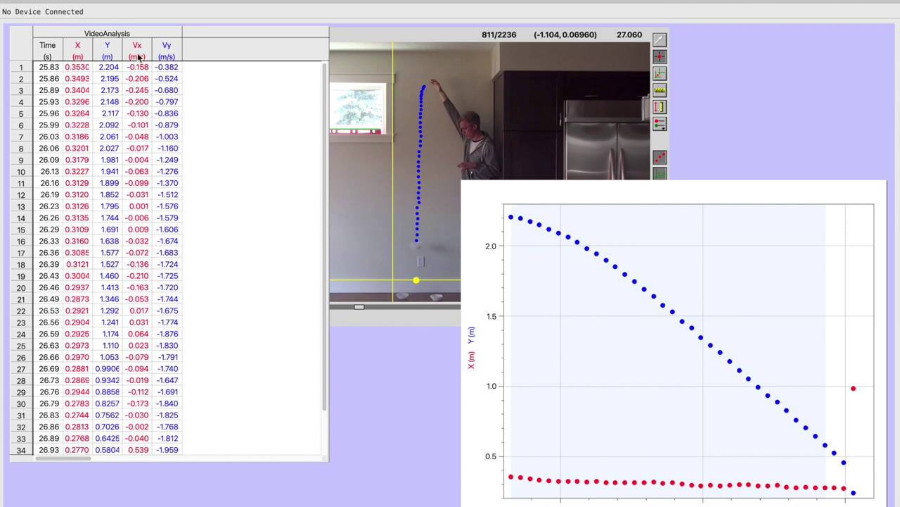
- Copy the whole Logger Pro VideoAnalysis data table and switch to the blank Google Sheets window
{"action": "left_click", "coordinate": [43, 68]}
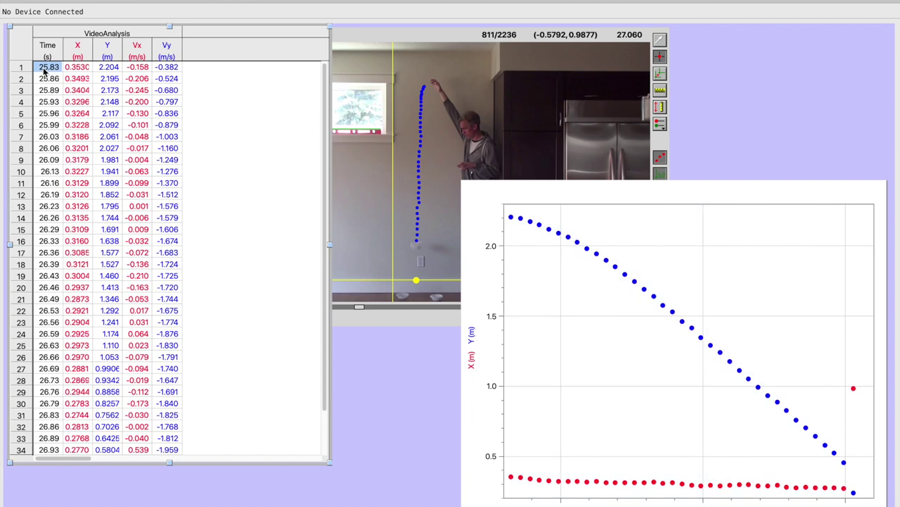
{"action": "left_click", "coordinate": [172, 454], "text": "shift"}
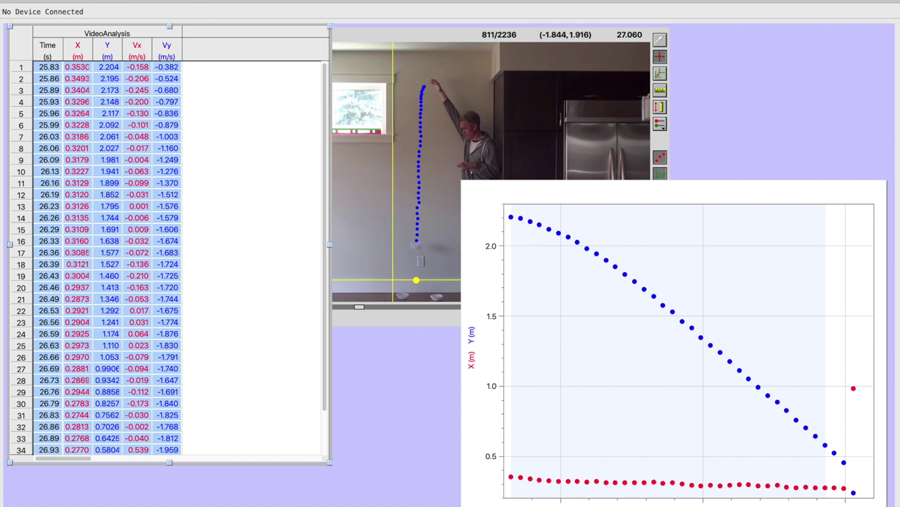
{"action": "key", "text": "super+Tab"}
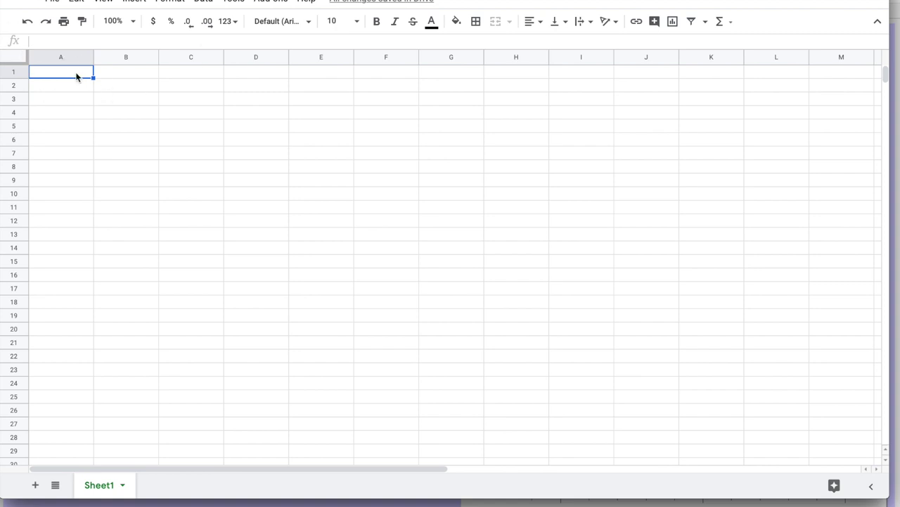
- Paste the tracked ball data into the sheet and insert a blank row above it
{"action": "key", "text": "super+v"}
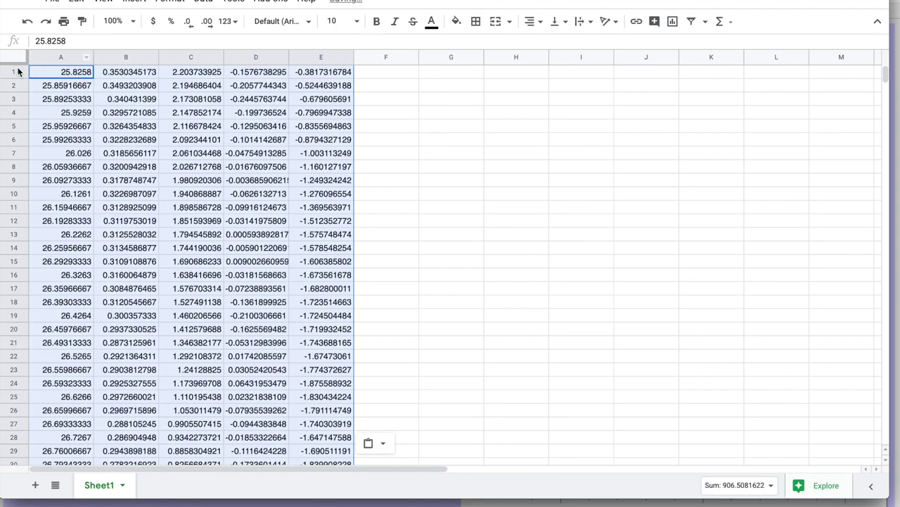
{"action": "left_click", "coordinate": [19, 75]}
{"action": "right_click", "coordinate": [25, 78]}
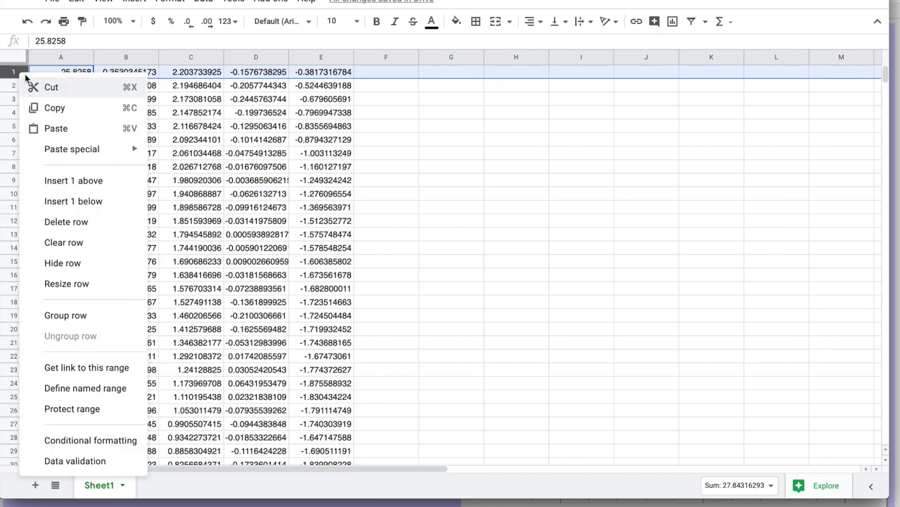
{"action": "left_click", "coordinate": [79, 181]}
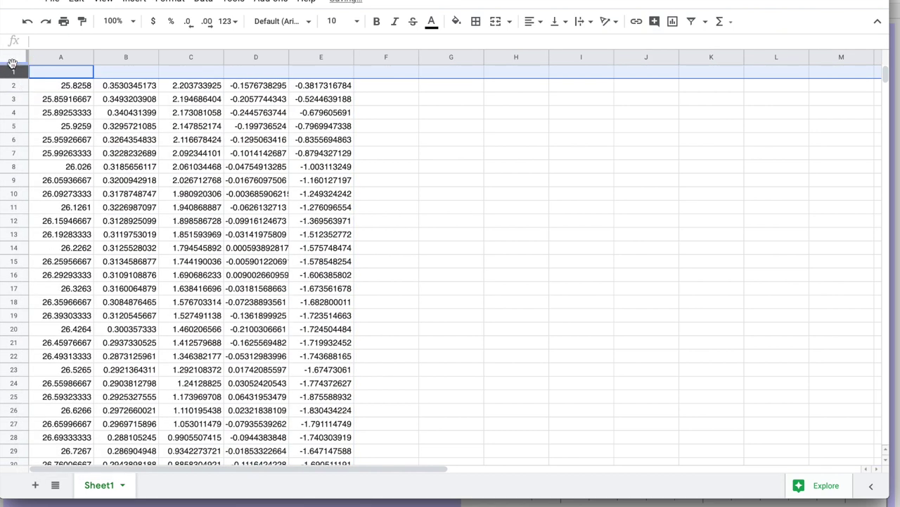
- Enter the headers t (s), x (m) and y (m) in A1:C1
{"action": "left_click", "coordinate": [56, 75]}
{"action": "type", "text": "t"}
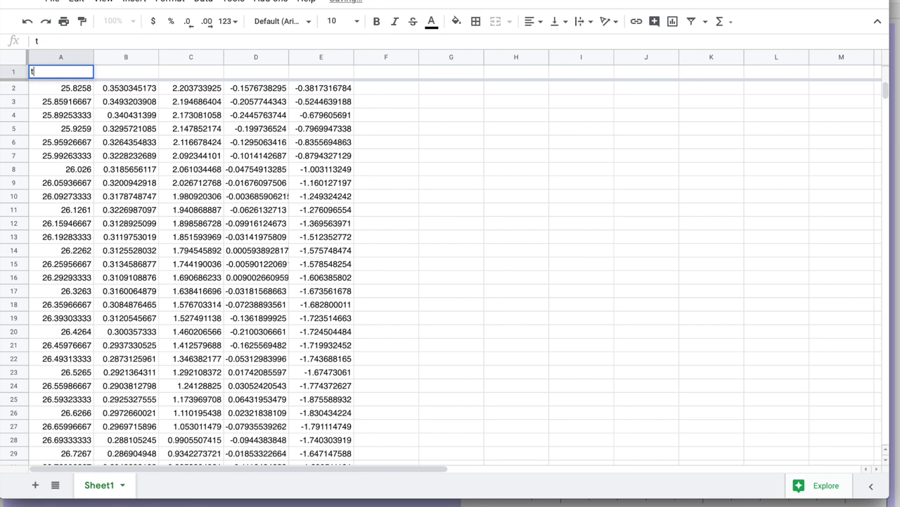
{"action": "type", "text": " (s)"}
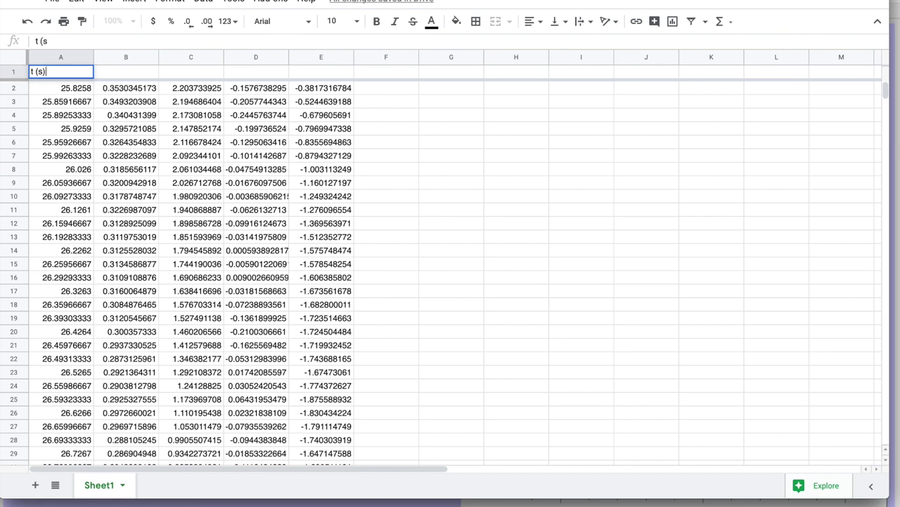
{"action": "key", "text": "Tab"}
{"action": "type", "text": "x ("}
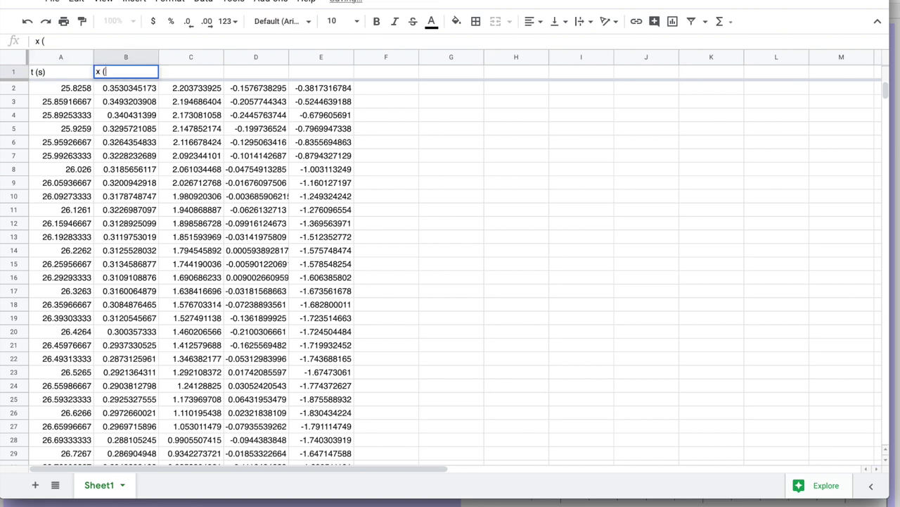
{"action": "type", "text": "m)"}
{"action": "key", "text": "Tab"}
{"action": "type", "text": "y ("}
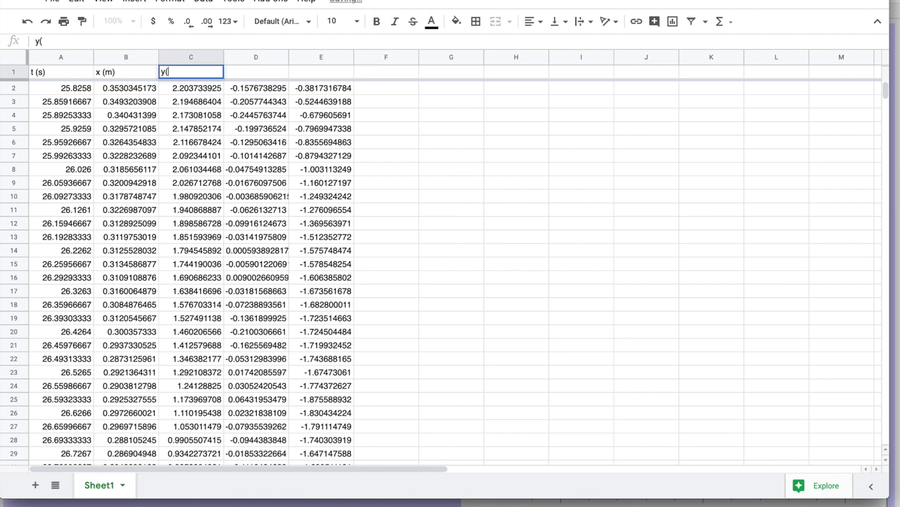
{"action": "type", "text": "m)"}
{"action": "key", "text": "Tab"}
- Enter the headers Vx (m/s) and Vy (m/s) in D1:E1
{"action": "type", "text": "Vx("}
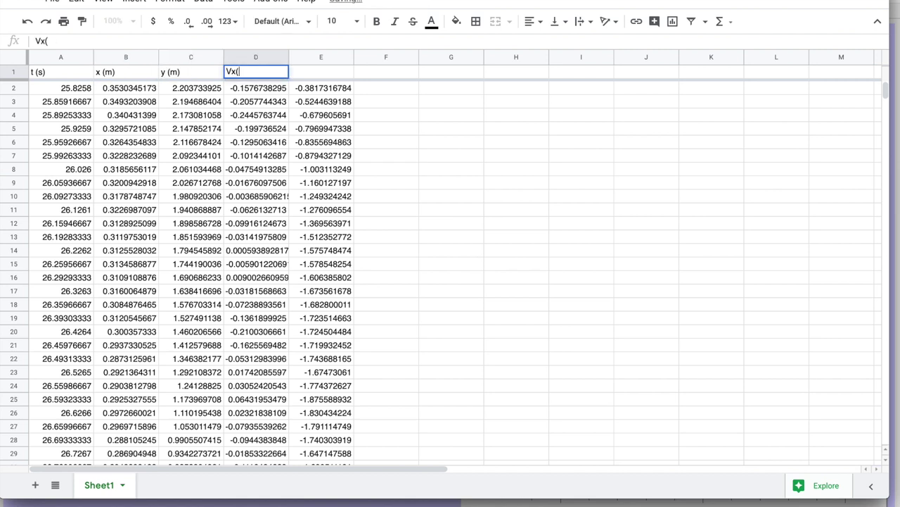
{"action": "key", "text": "BackSpace"}
{"action": "type", "text": "(m/s"}
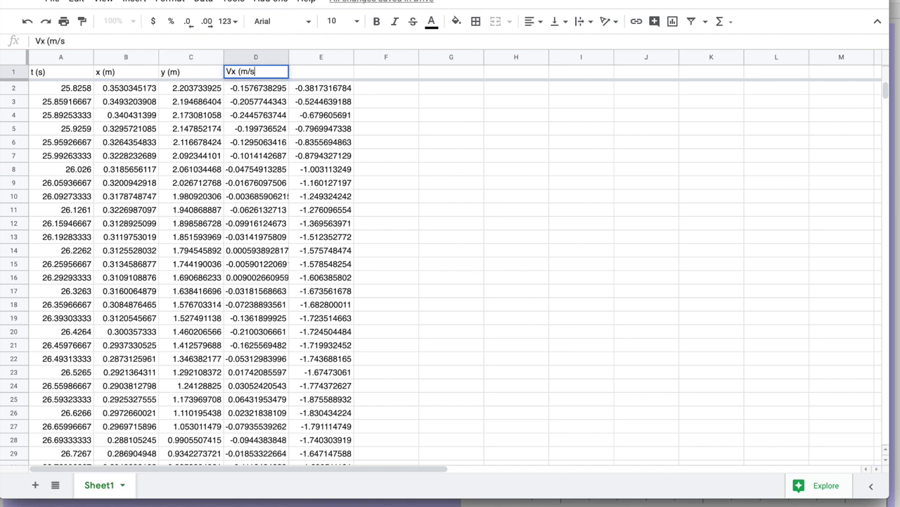
{"action": "type", "text": ")"}
{"action": "key", "text": "Tab"}
{"action": "type", "text": "Vy"}
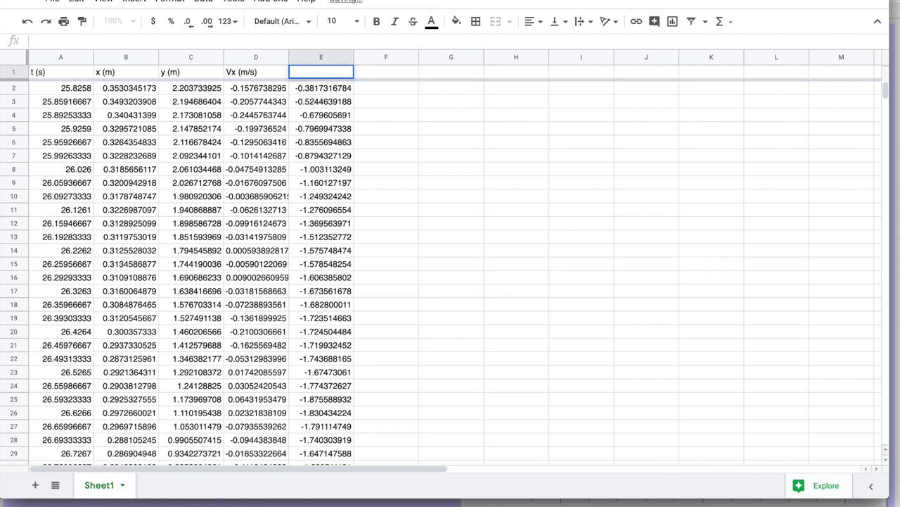
{"action": "type", "text": " (m/s)"}
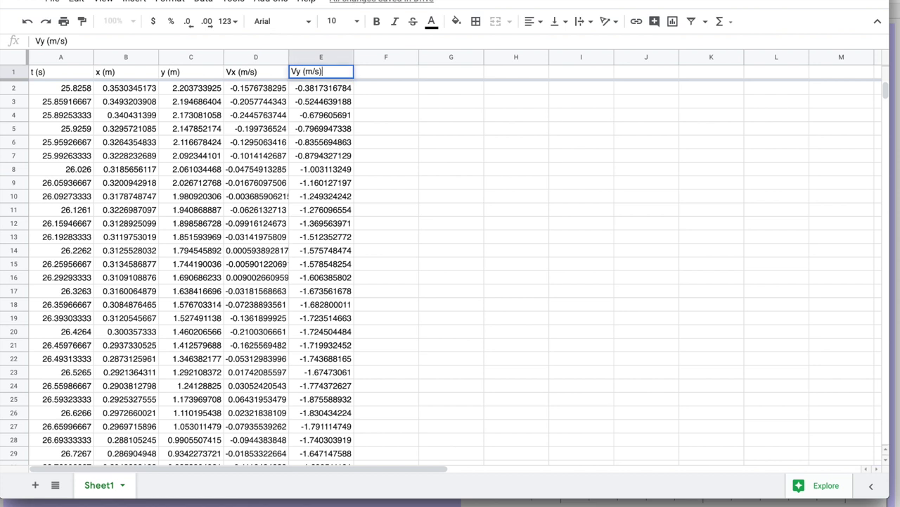
{"action": "key", "text": "Return"}
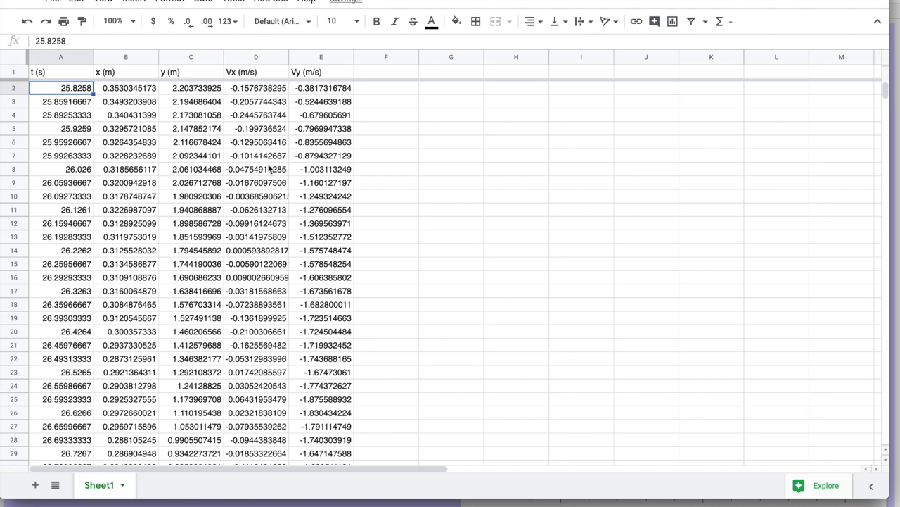
{"action": "scroll", "coordinate": [229, 157], "scroll_direction": "down", "scroll_amount": 3}
{"action": "scroll", "coordinate": [230, 157], "scroll_direction": "up", "scroll_amount": 3}
{"action": "left_click", "coordinate": [377, 89]}
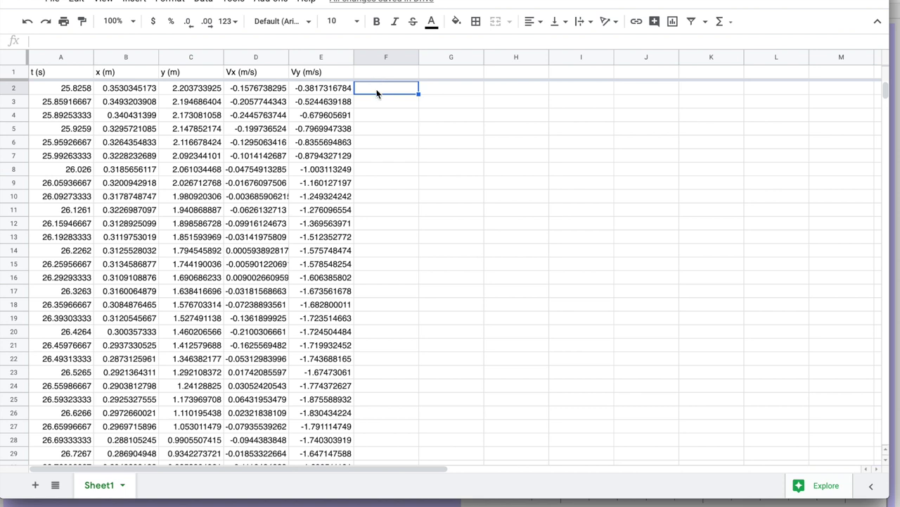
- Enter =A2-25.8258 in F2 and fill it down to F35
{"action": "type", "text": "="}
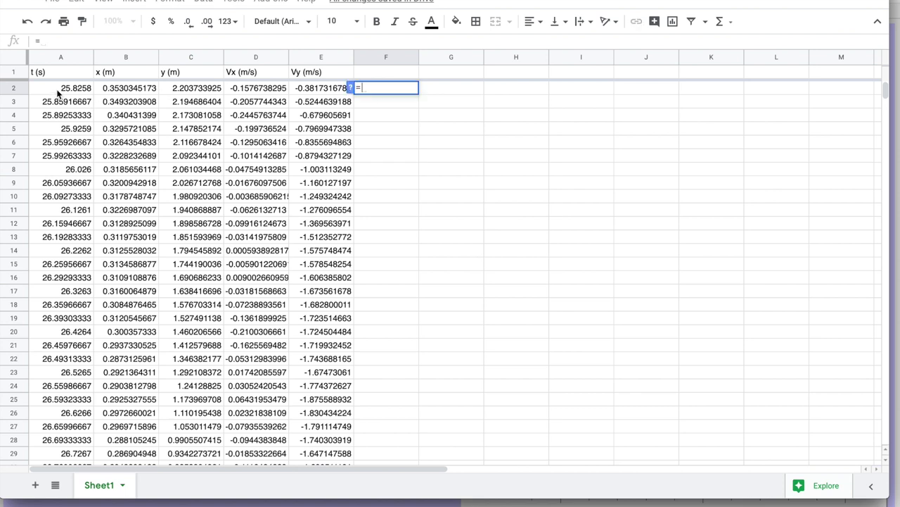
{"action": "type", "text": "A2-25.8258"}
{"action": "key", "text": "Return"}
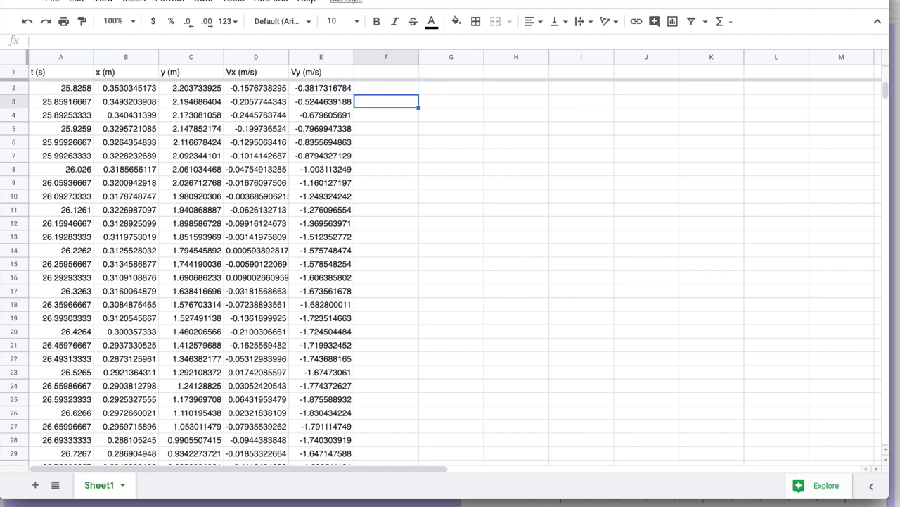
{"action": "scroll", "coordinate": [455, 365], "scroll_direction": "down", "scroll_amount": 4}
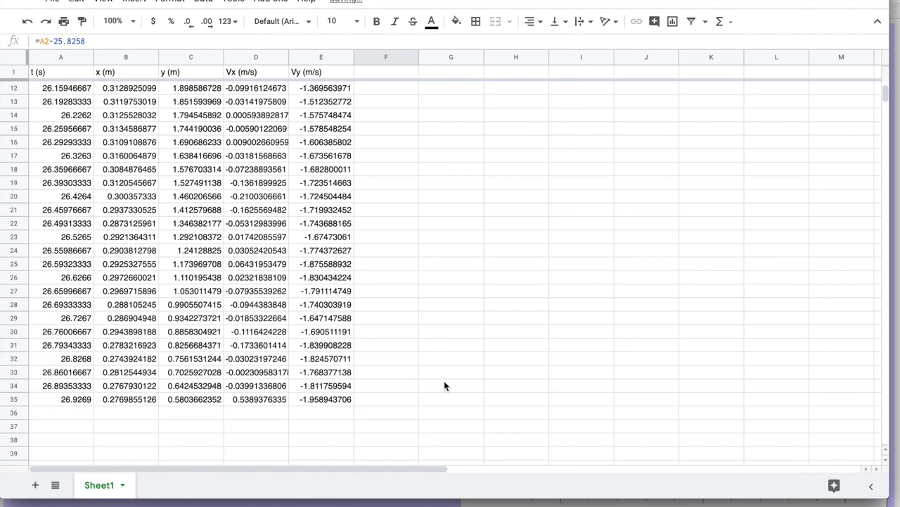
{"action": "left_click", "coordinate": [382, 391], "text": "shift"}
{"action": "key", "text": "ctrl+d"}
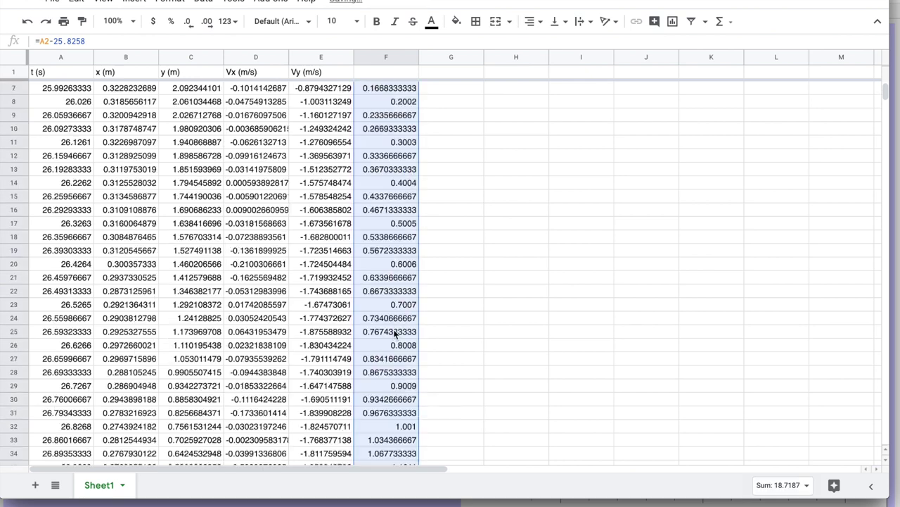
{"action": "scroll", "coordinate": [385, 295], "scroll_direction": "up", "scroll_amount": 4}
{"action": "left_click", "coordinate": [350, 117]}
- Head column F with 't (s)' and select the Vy and shifted time columns
{"action": "left_click", "coordinate": [387, 71]}
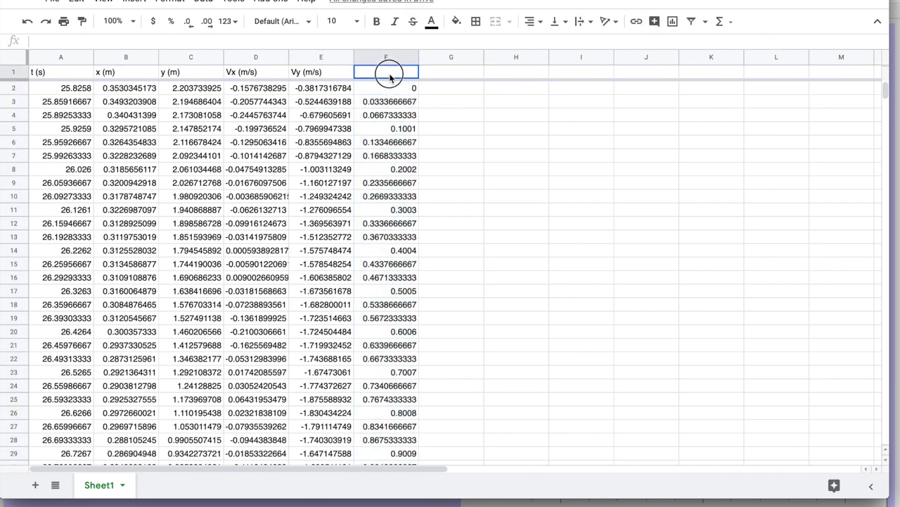
{"action": "type", "text": "t (s)"}
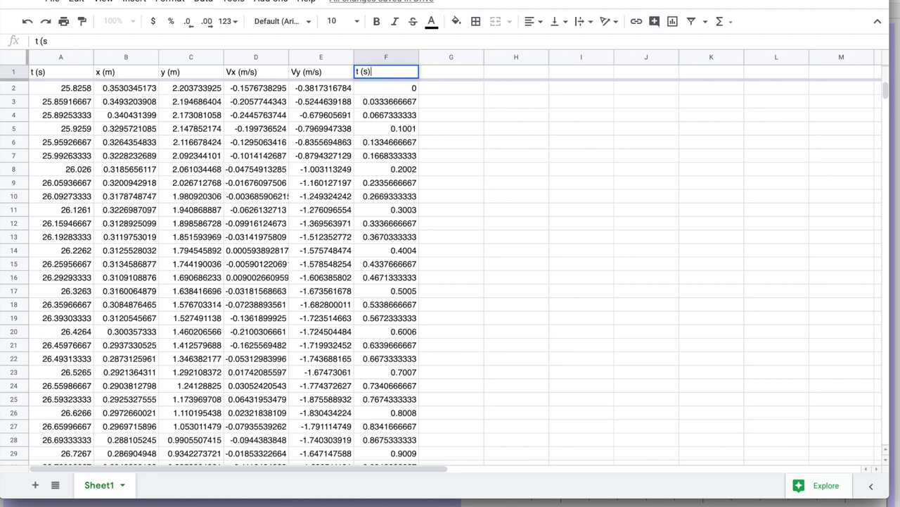
{"action": "key", "text": "Return"}
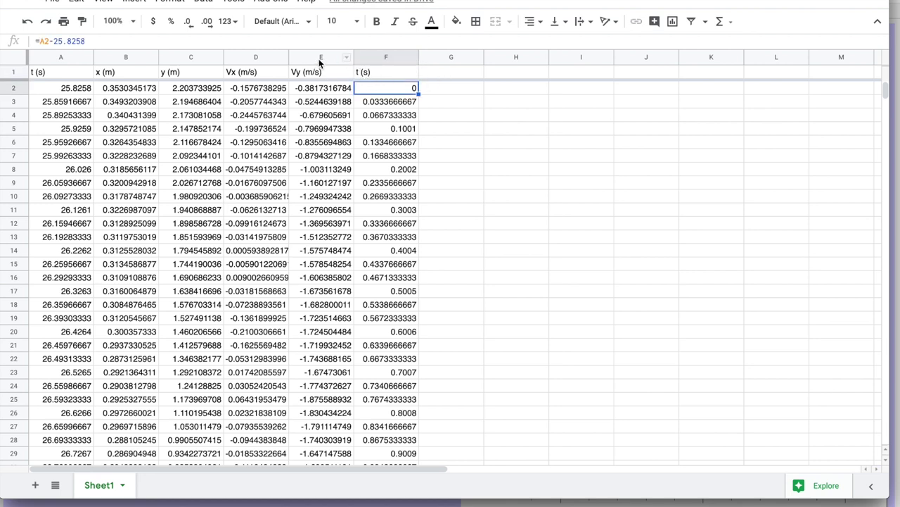
{"action": "left_click_drag", "start_coordinate": [320, 63], "coordinate": [382, 63]}
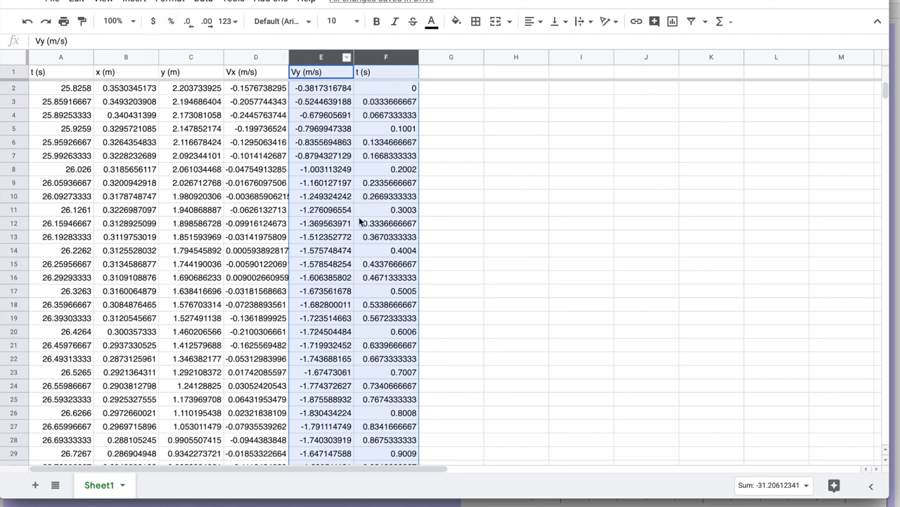
- Insert a chart of the Vy and t (s) columns, shift it right, and make it a scatter chart
{"action": "left_click", "coordinate": [133, 2]}
{"action": "left_click", "coordinate": [155, 74]}
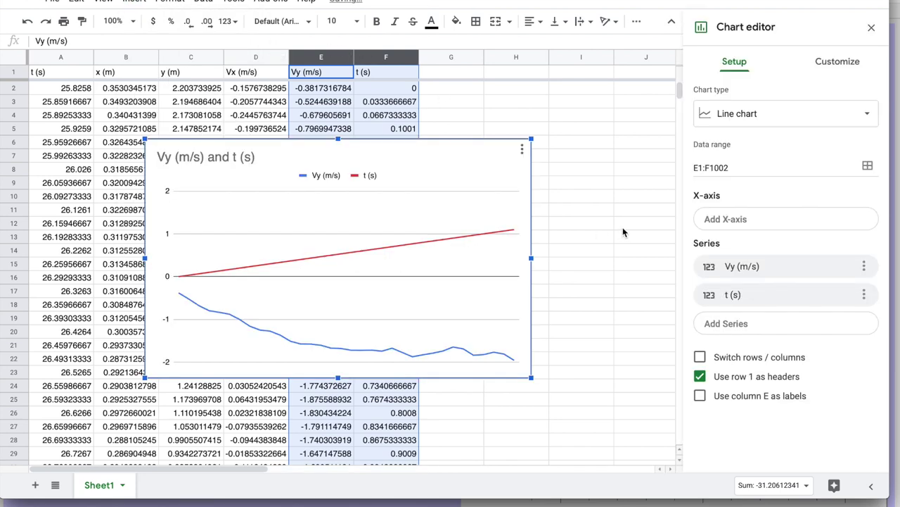
{"action": "left_click_drag", "start_coordinate": [431, 146], "coordinate": [546, 145]}
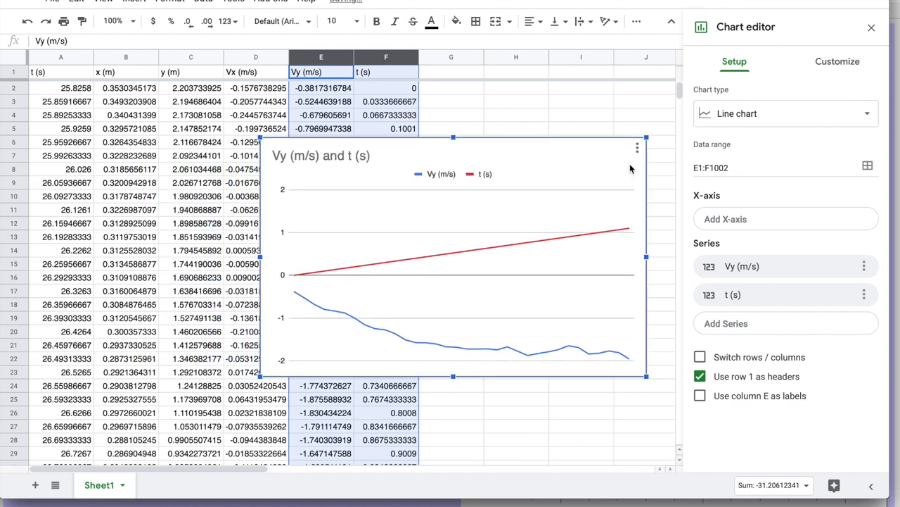
{"action": "left_click", "coordinate": [749, 118]}
{"action": "scroll", "coordinate": [753, 260], "scroll_direction": "down", "scroll_amount": 5}
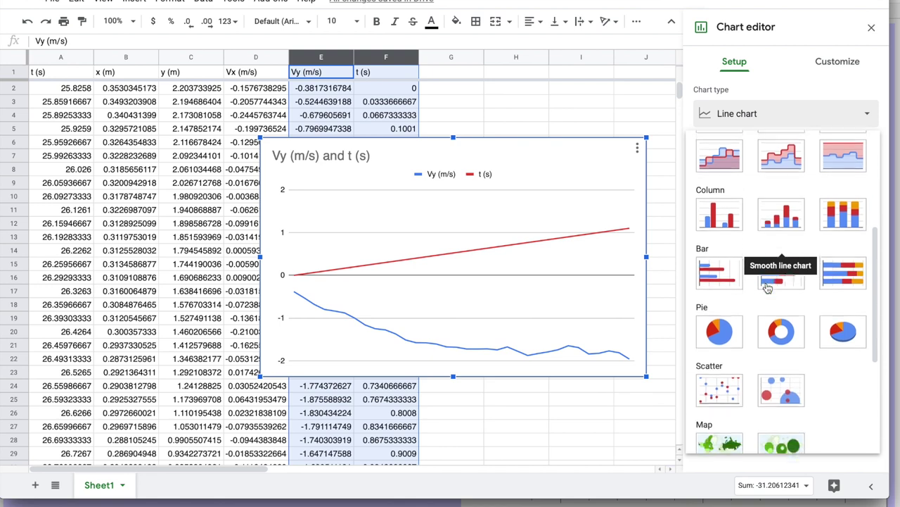
{"action": "left_click", "coordinate": [715, 341]}
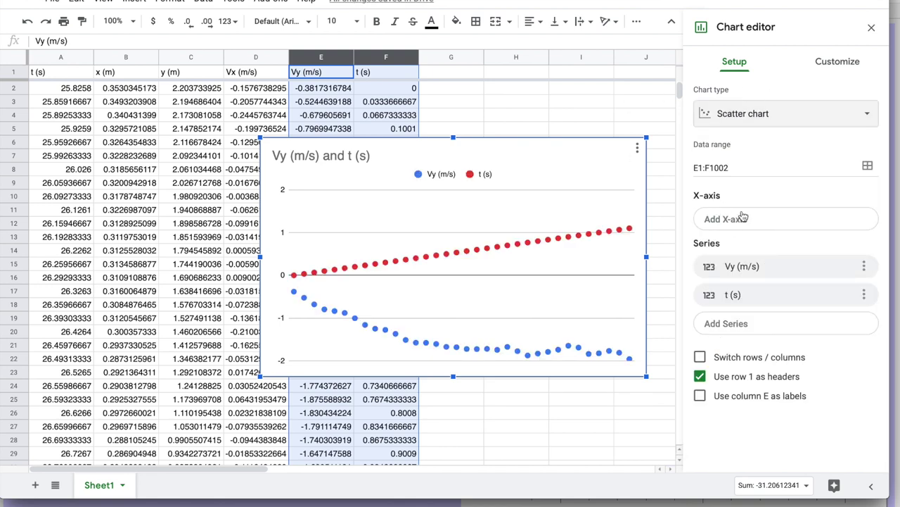
- Use t (s) as the horizontal axis and remove the t (s) series from the chart
{"action": "left_click", "coordinate": [742, 218]}
{"action": "left_click", "coordinate": [735, 293]}
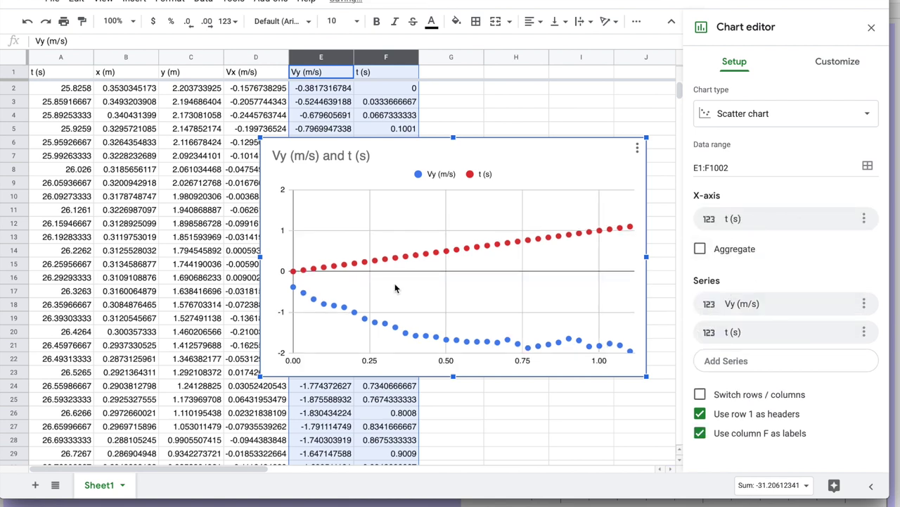
{"action": "left_click", "coordinate": [865, 332]}
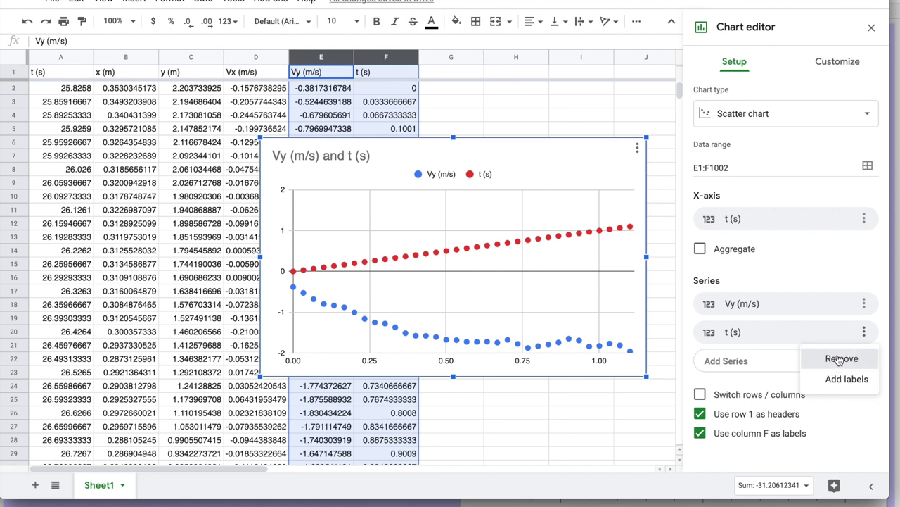
{"action": "left_click", "coordinate": [834, 358]}
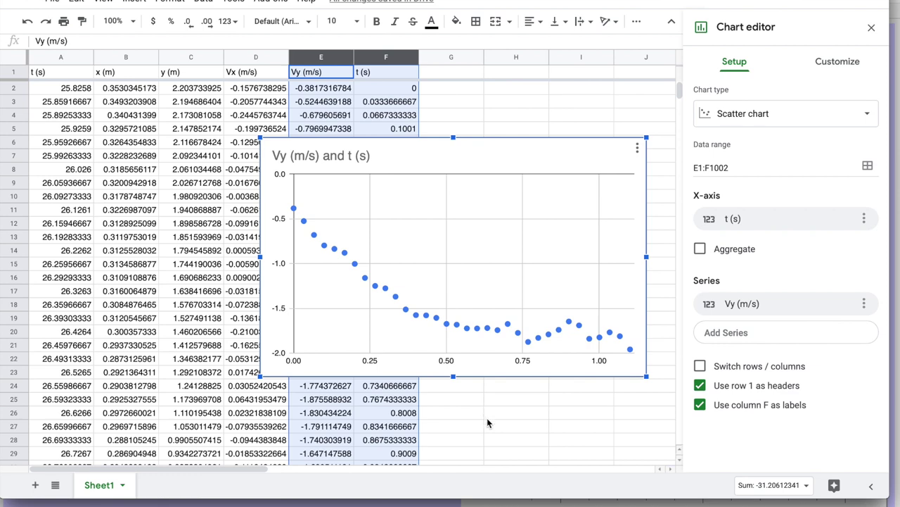
- Move the Vy chart over columns A–F near the top and shrink it slightly
{"action": "left_click_drag", "start_coordinate": [422, 145], "coordinate": [180, 91]}
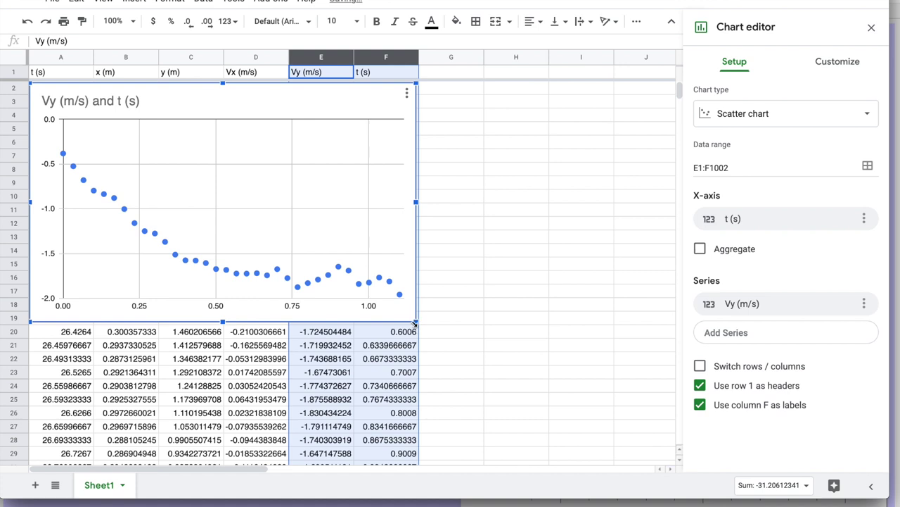
{"action": "mouse_move", "coordinate": [416, 321]}
{"action": "left_mouse_down"}
{"action": "mouse_move", "coordinate": [358, 282]}
{"action": "mouse_move", "coordinate": [356, 302]}
{"action": "mouse_move", "coordinate": [402, 314]}
{"action": "left_mouse_up"}
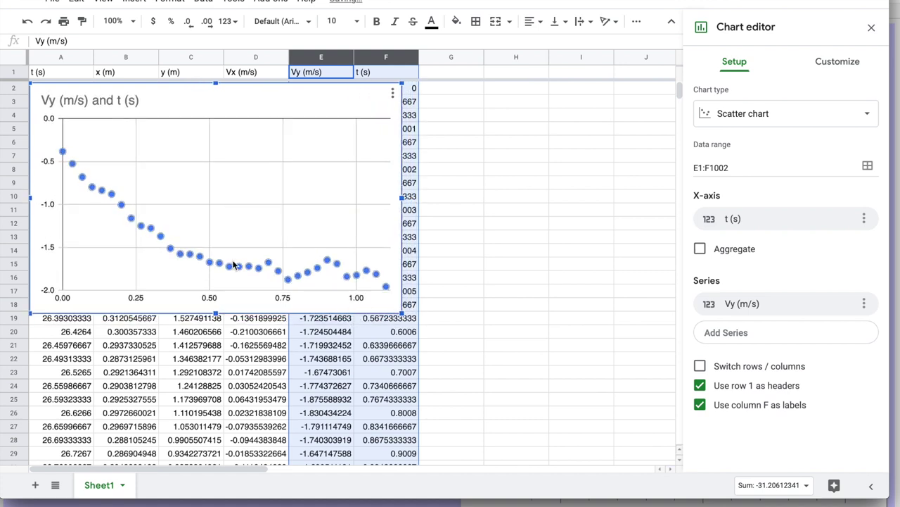
{"action": "left_click", "coordinate": [494, 316]}
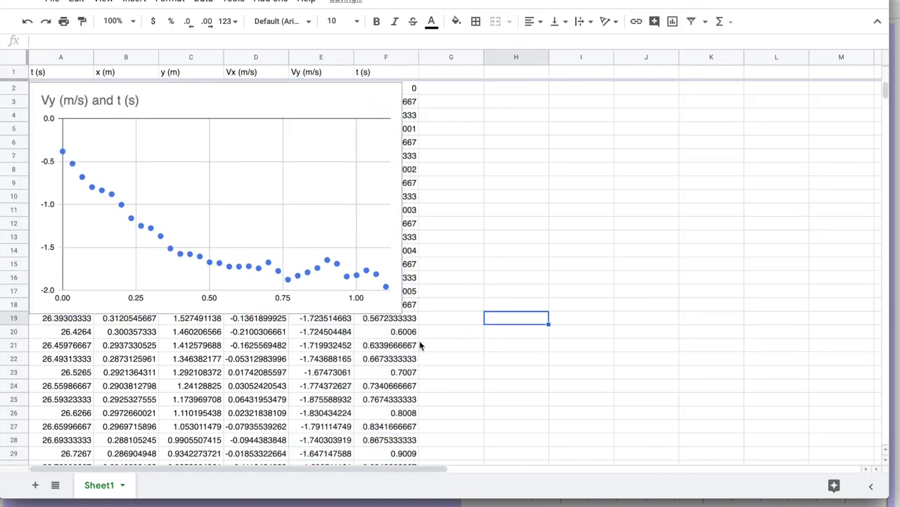
- Enter =AVERAGE(E20:E35) in G21, giving -1.77599302
{"action": "left_click", "coordinate": [310, 334]}
{"action": "left_click", "coordinate": [381, 335]}
{"action": "left_click", "coordinate": [333, 347]}
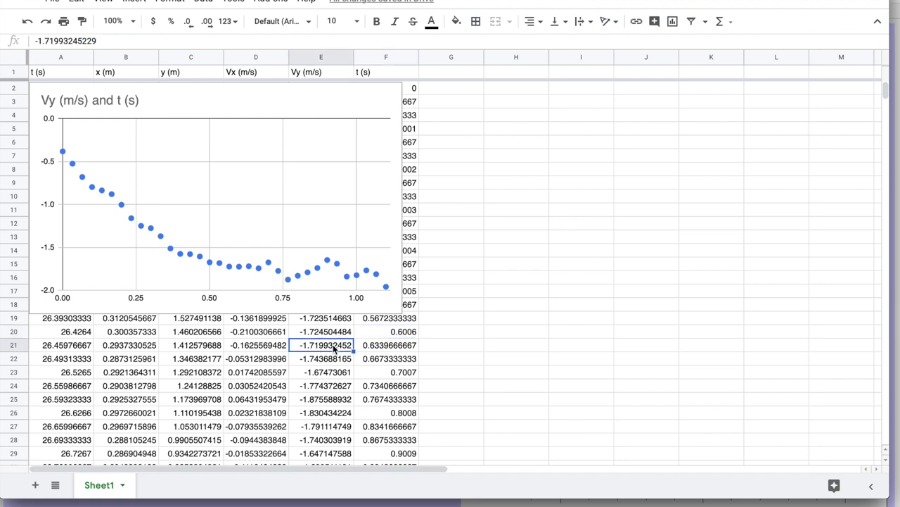
{"action": "scroll", "coordinate": [333, 347], "scroll_direction": "down", "scroll_amount": 1}
{"action": "left_click", "coordinate": [451, 333]}
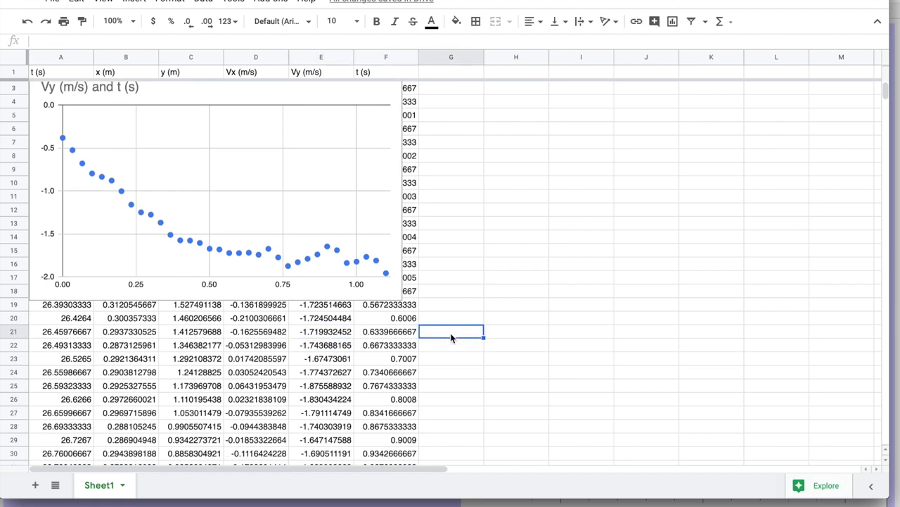
{"action": "type", "text": "=AVERG"}
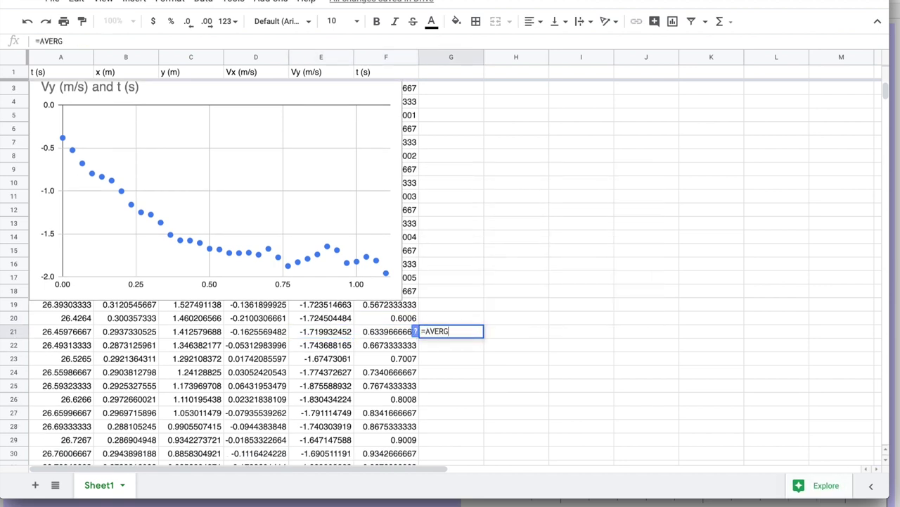
{"action": "key", "text": "BackSpace"}
{"action": "type", "text": "AGE("}
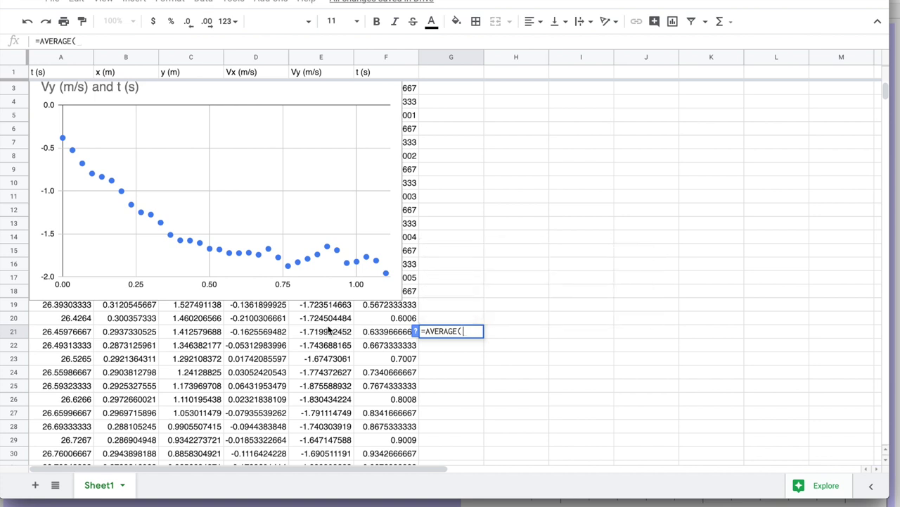
{"action": "left_click_drag", "start_coordinate": [322, 317], "coordinate": [327, 455]}
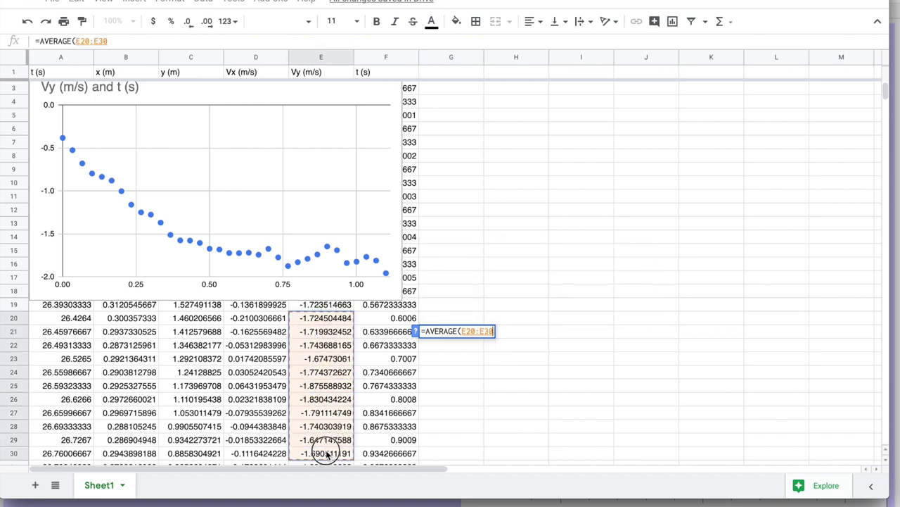
{"action": "scroll", "coordinate": [327, 450], "scroll_direction": "down", "scroll_amount": 3}
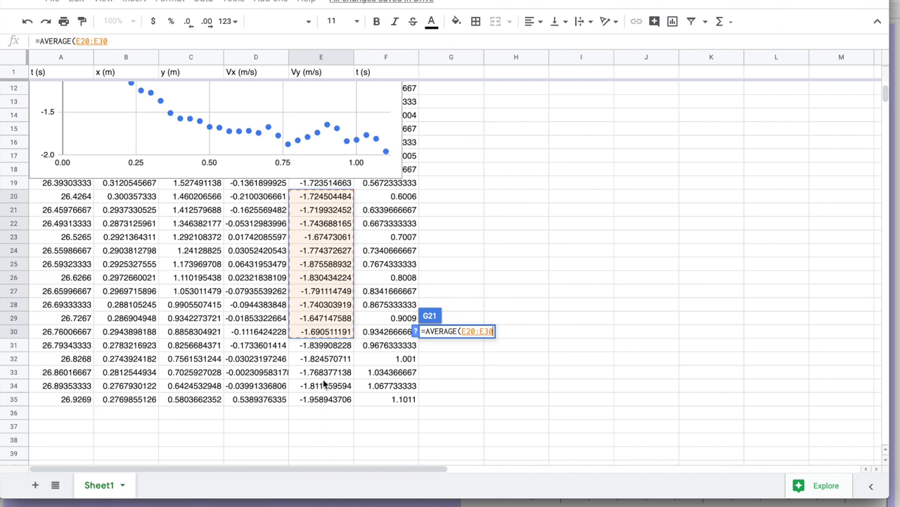
{"action": "left_click", "coordinate": [325, 399], "text": "shift"}
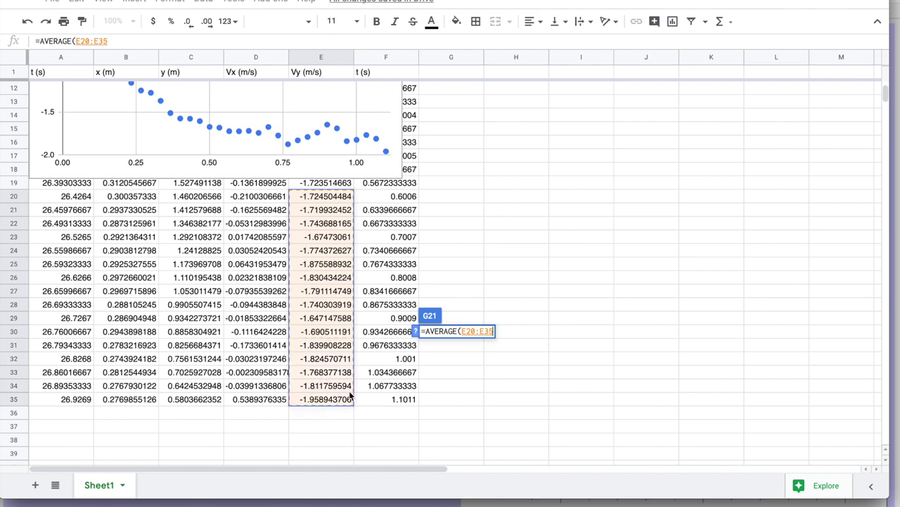
{"action": "key", "text": "Return"}
{"action": "key", "text": "Up"}
{"action": "key", "text": "Right"}
{"action": "key", "text": "Right"}
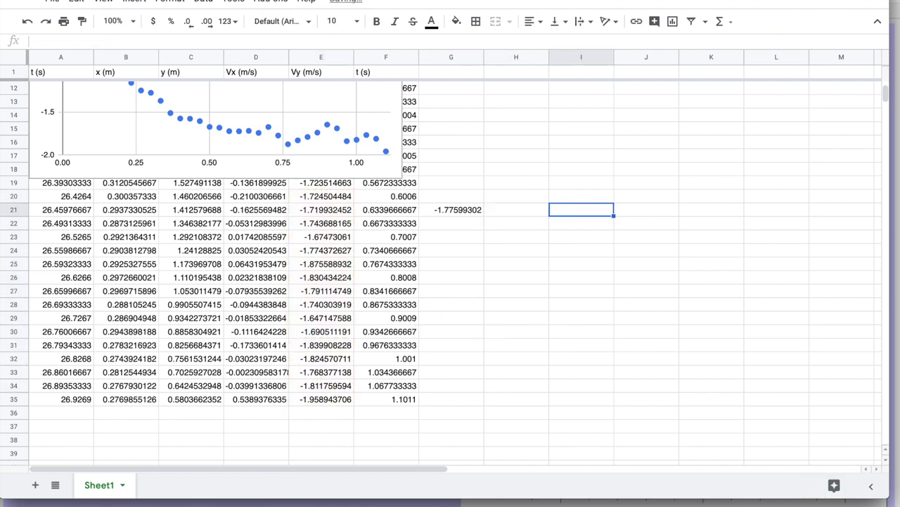
{"action": "key", "text": "Left"}
{"action": "key", "text": "Left"}
- Label the average 'V_T (m/s)' in G20
{"action": "left_click", "coordinate": [451, 196]}
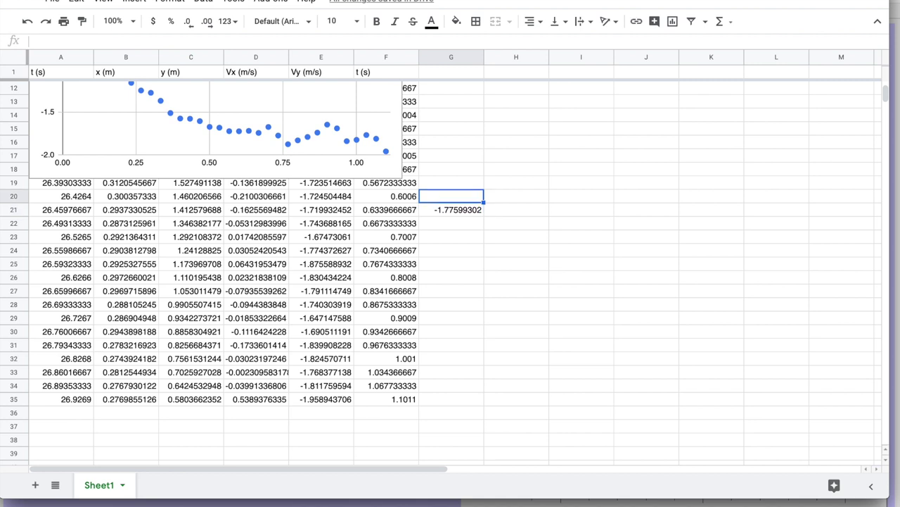
{"action": "type", "text": "V_T"}
{"action": "key", "text": "BackSpace"}
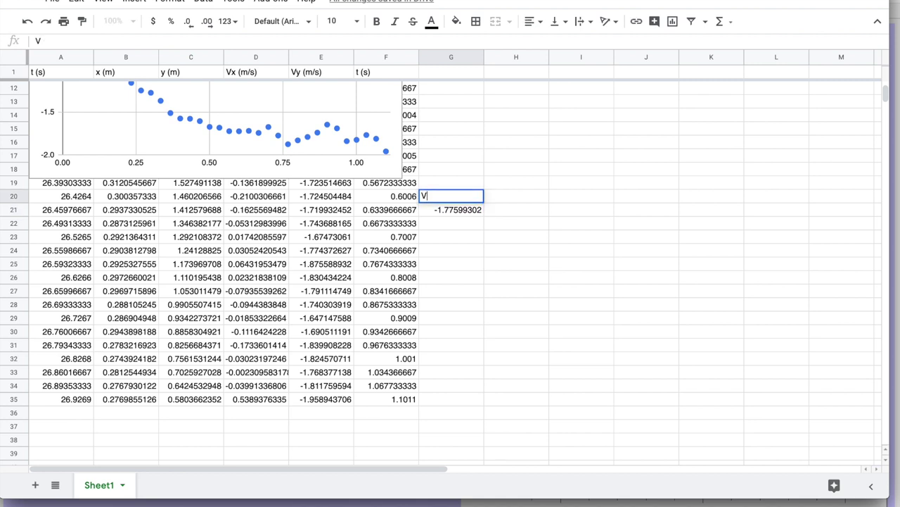
{"action": "type", "text": "_T (m/s)"}
{"action": "key", "text": "Return"}
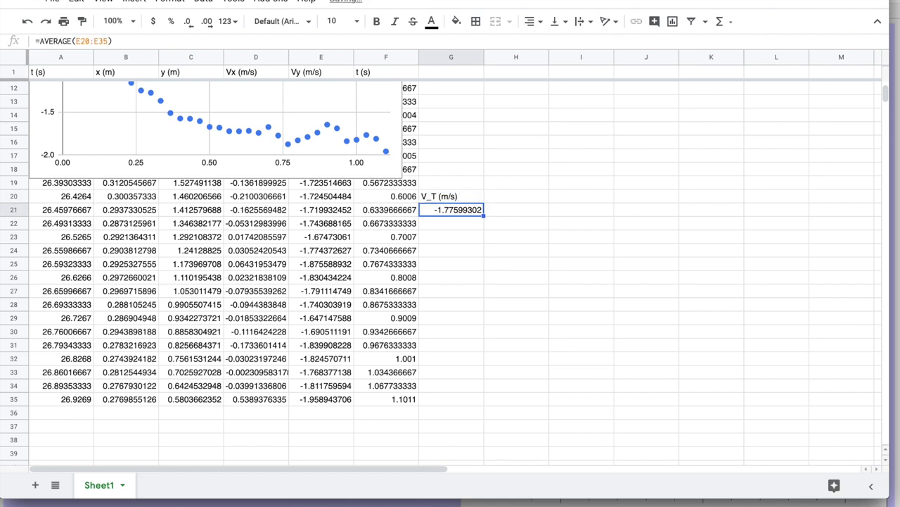
{"action": "left_click", "coordinate": [451, 223]}
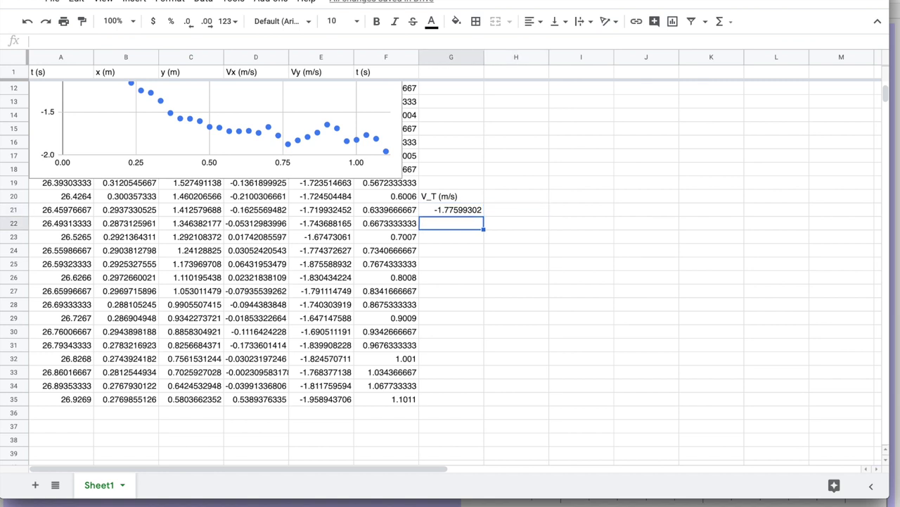
- Type the label 'err (V_T)' in G22
{"action": "type", "text": "="}
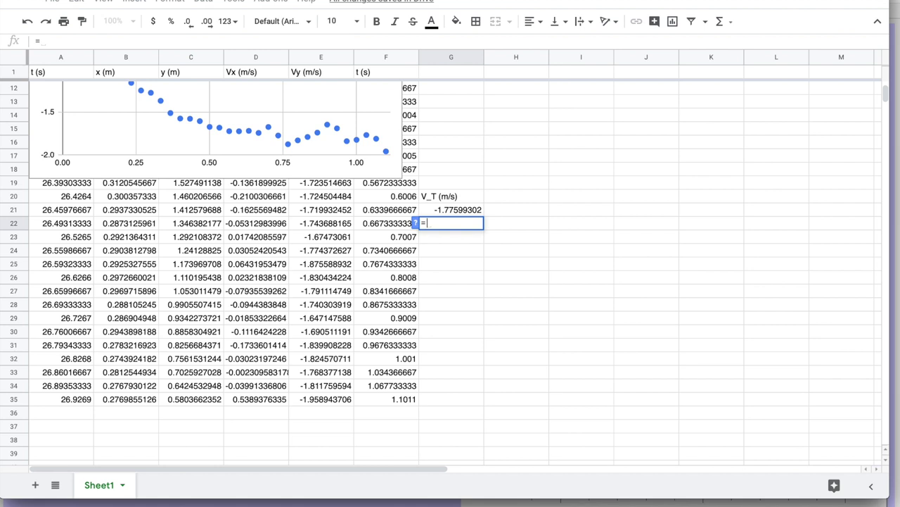
{"action": "key", "text": "BackSpace"}
{"action": "type", "text": "er"}
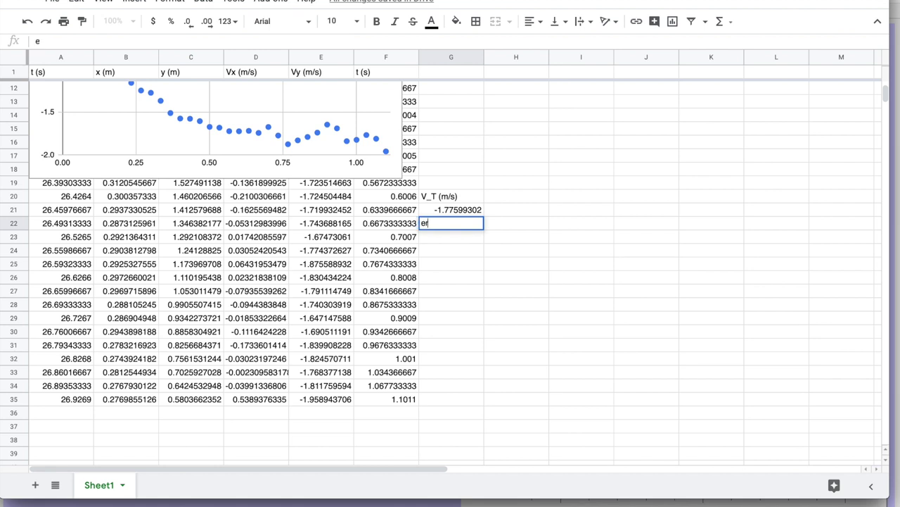
{"action": "type", "text": "r_(V_T)"}
{"action": "key", "text": "Return"}
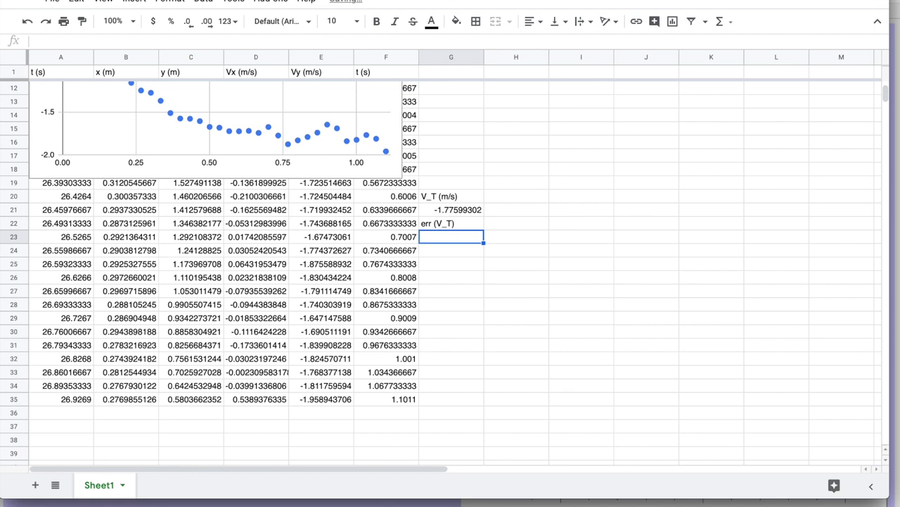
- Enter =STDEV(E20:E35) in G23, giving 0.08026670872
{"action": "type", "text": "="}
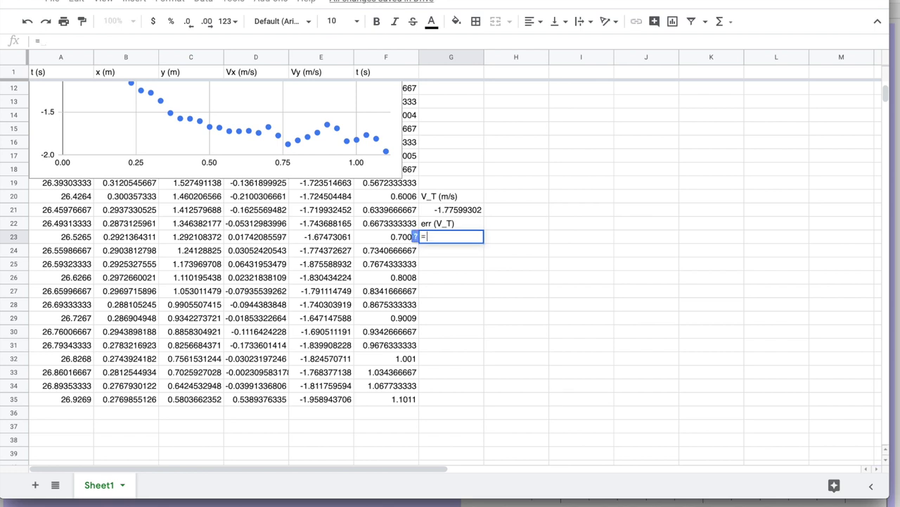
{"action": "type", "text": "STDEV("}
{"action": "left_click_drag", "start_coordinate": [313, 199], "coordinate": [312, 399]}
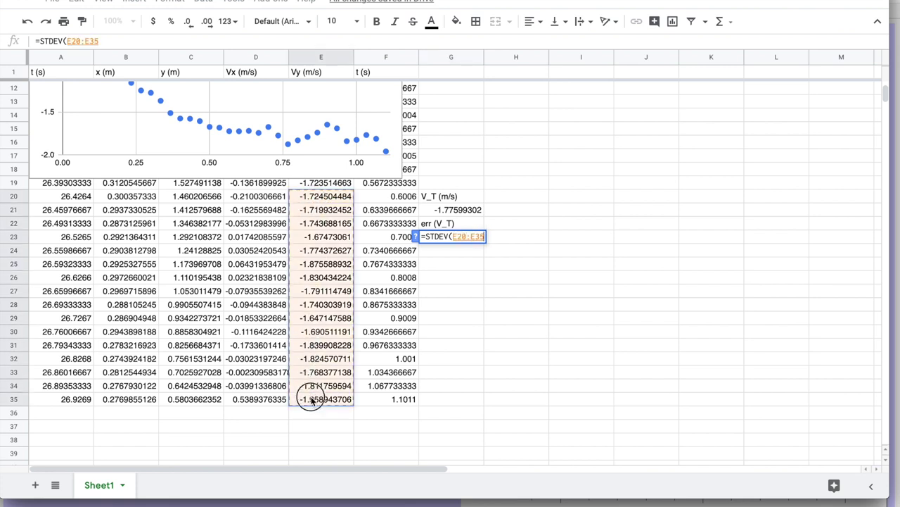
{"action": "type", "text": ")"}
{"action": "key", "text": "Return"}
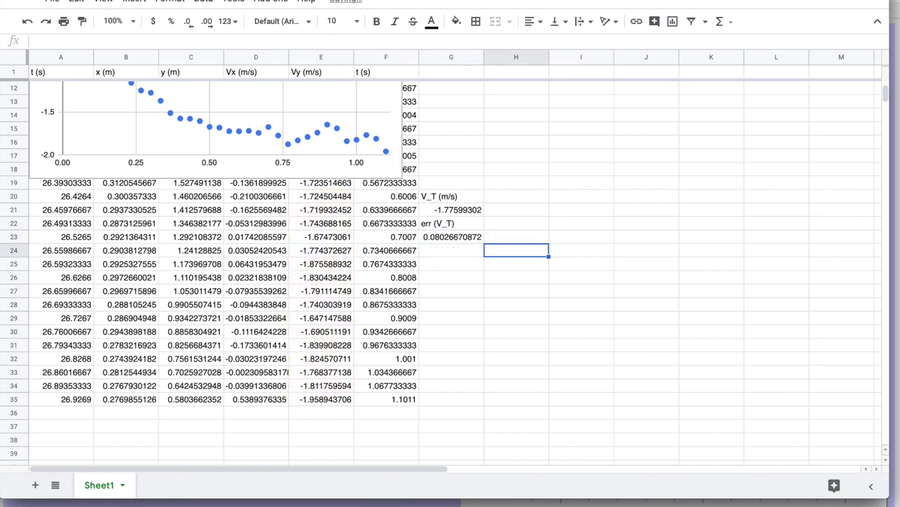
{"action": "left_click", "coordinate": [451, 236]}
{"action": "left_click", "coordinate": [451, 210]}
{"action": "left_click", "coordinate": [451, 223]}
{"action": "left_click", "coordinate": [451, 236]}
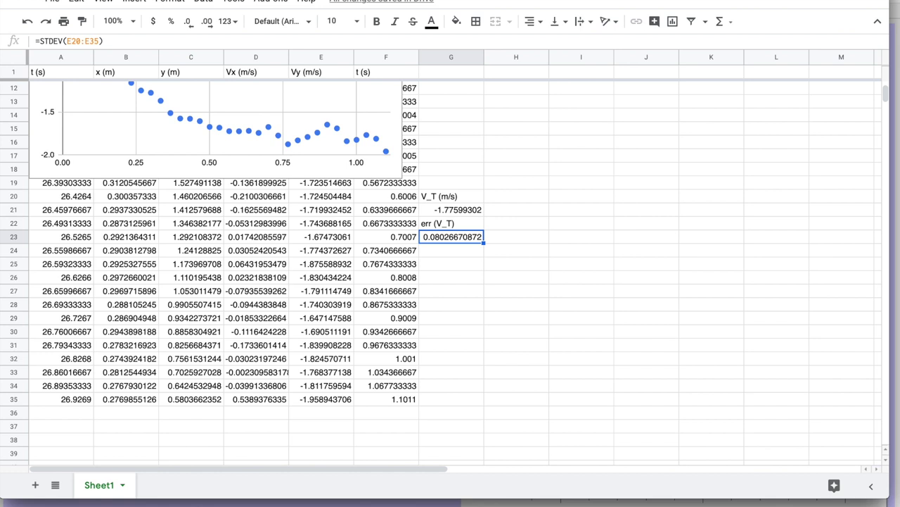
{"action": "left_click", "coordinate": [451, 223]}
{"action": "left_click", "coordinate": [451, 237]}
- Bring up Sheet1 of the Air Resistance Data spreadsheet with its five-row N, vT, vT2 table
{"action": "left_click", "coordinate": [451, 223]}
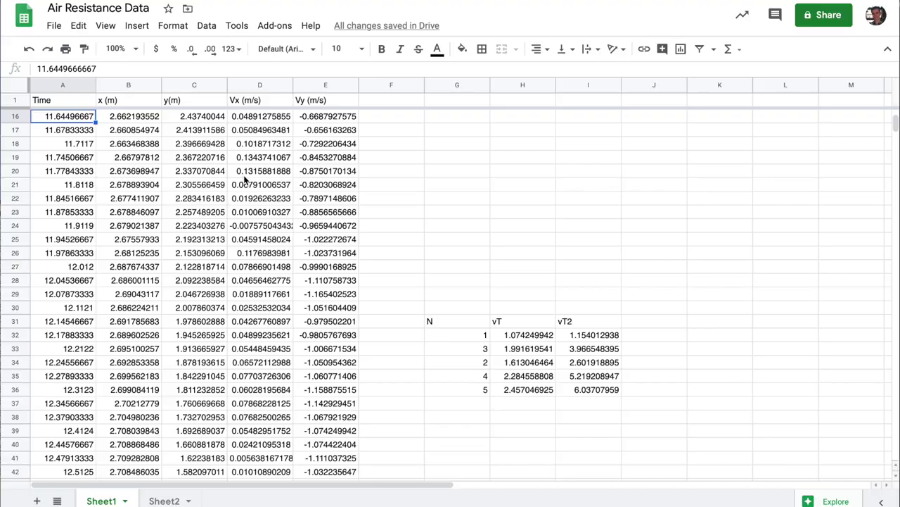
- Inspect the existing vT and vT2 values and formulas in columns H and I
{"action": "scroll", "coordinate": [246, 177], "scroll_direction": "down", "scroll_amount": 15}
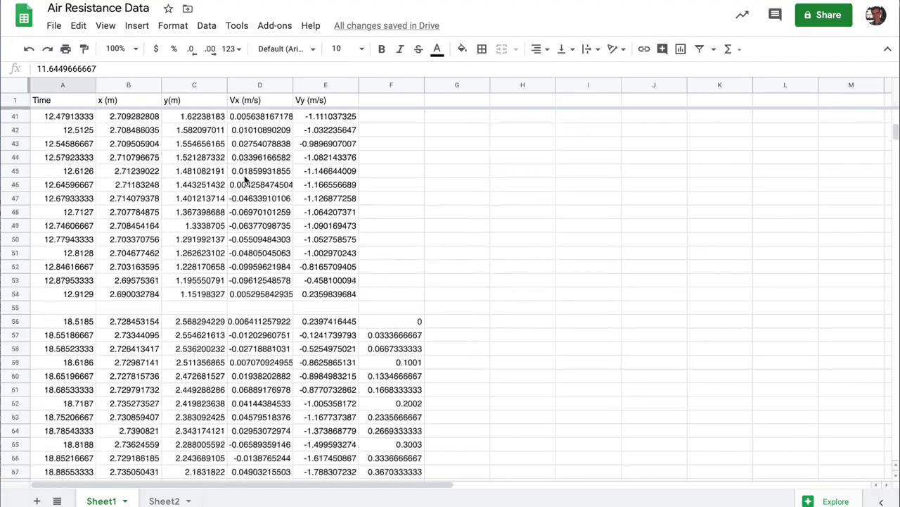
{"action": "scroll", "coordinate": [247, 177], "scroll_direction": "down", "scroll_amount": 15}
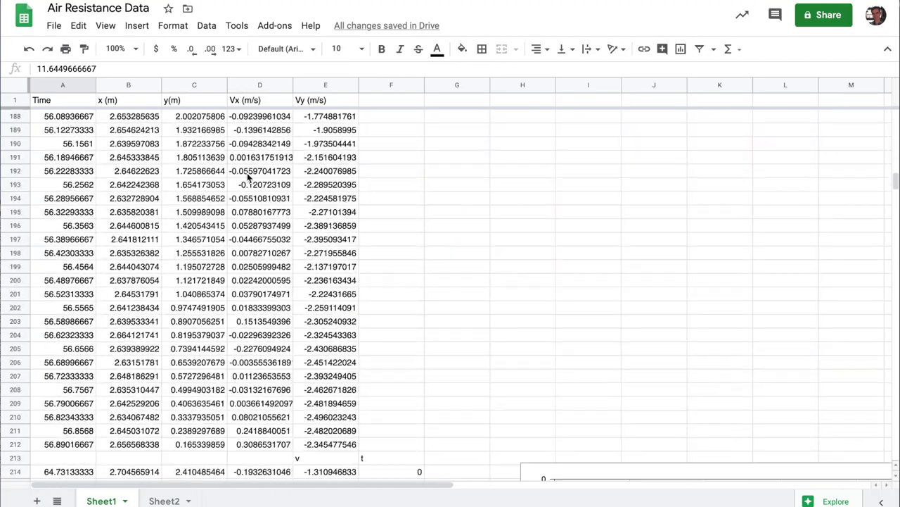
{"action": "scroll", "coordinate": [247, 177], "scroll_direction": "up", "scroll_amount": 20}
{"action": "scroll", "coordinate": [247, 177], "scroll_direction": "down", "scroll_amount": 7}
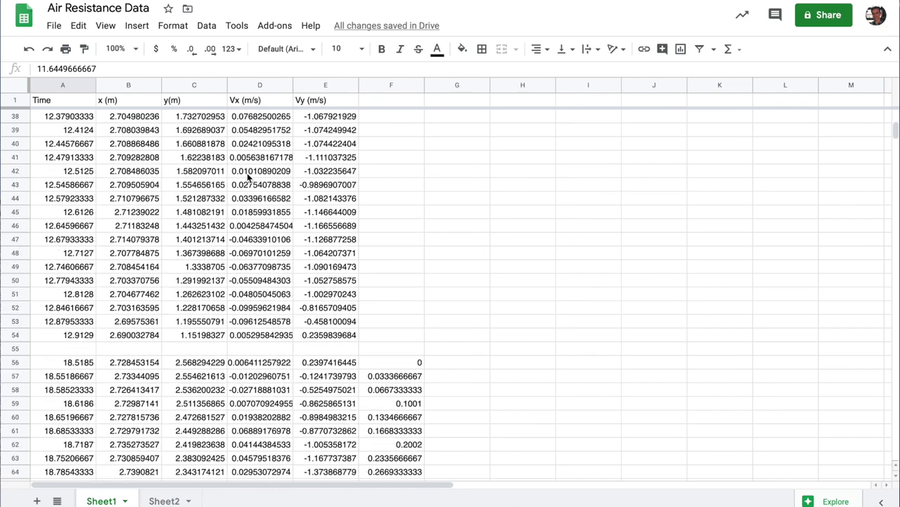
{"action": "scroll", "coordinate": [387, 202], "scroll_direction": "up", "scroll_amount": 4}
{"action": "left_click", "coordinate": [465, 240]}
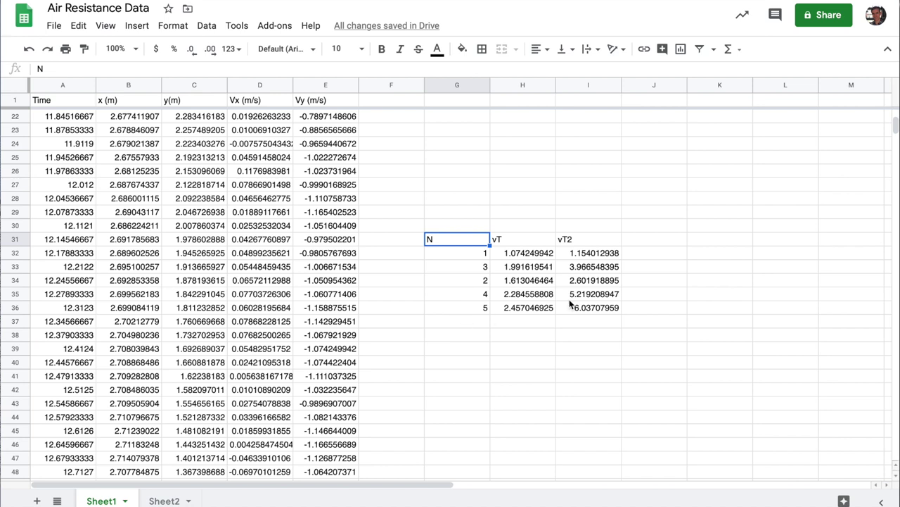
{"action": "left_click", "coordinate": [525, 241]}
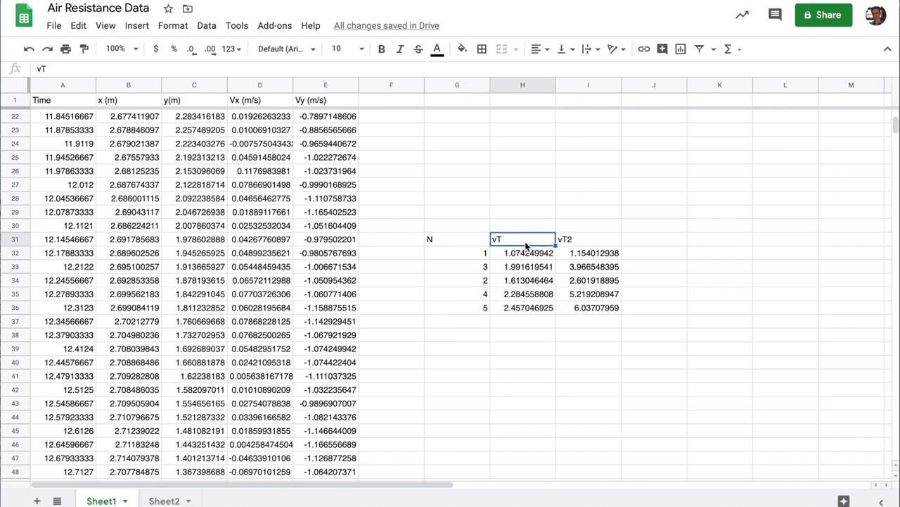
{"action": "key", "text": "Down"}
{"action": "key", "text": "Down"}
{"action": "key", "text": "Down"}
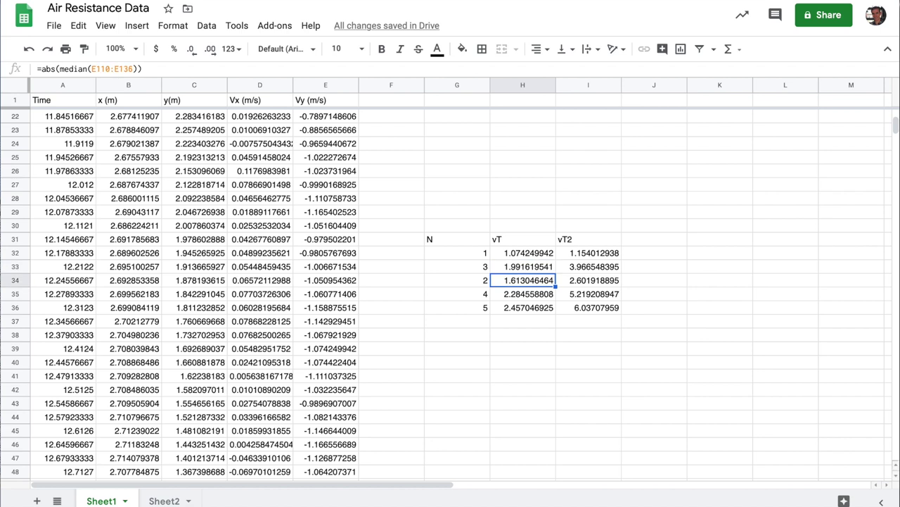
{"action": "key", "text": "Down"}
{"action": "key", "text": "Down"}
{"action": "key", "text": "Up"}
{"action": "key", "text": "Up"}
{"action": "key", "text": "Up"}
{"action": "key", "text": "Up"}
{"action": "key", "text": "Down"}
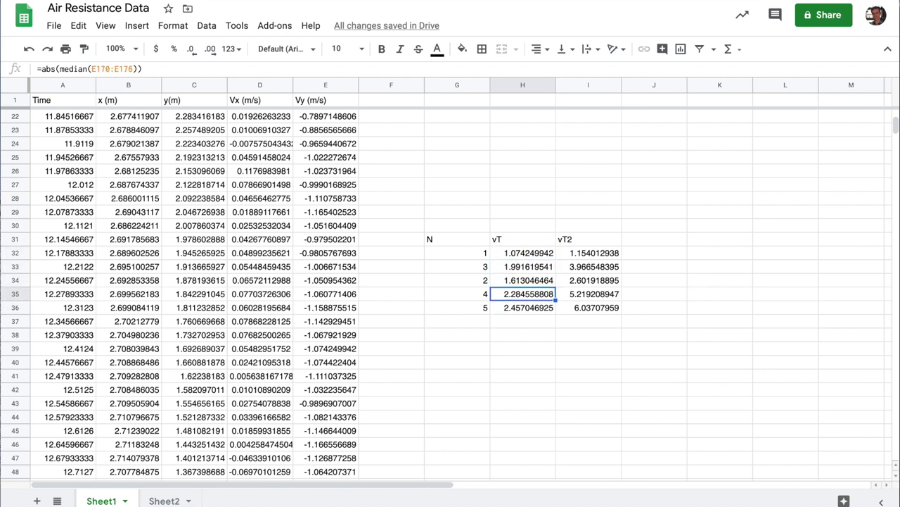
{"action": "key", "text": "Down"}
{"action": "key", "text": "Right"}
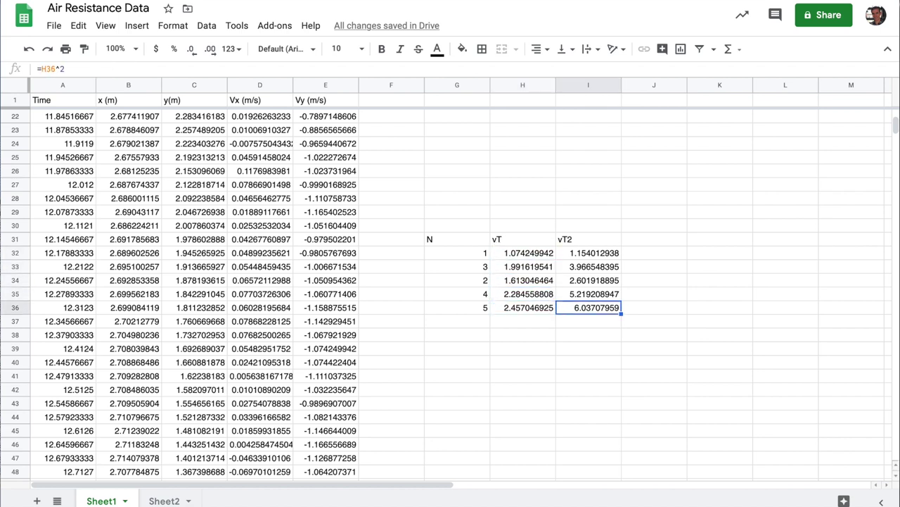
{"action": "left_click", "coordinate": [594, 259]}
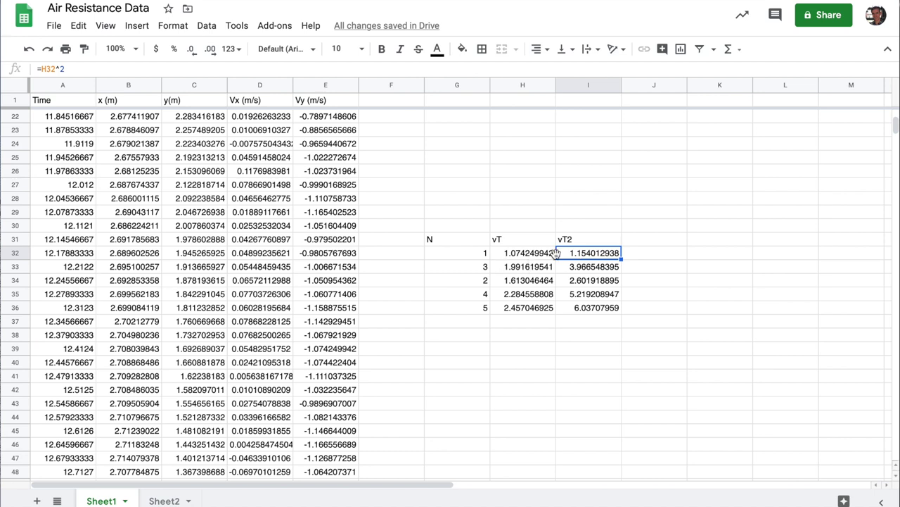
{"action": "left_click", "coordinate": [592, 270]}
{"action": "key", "text": "Up"}
- Replace the formula in I32 with =H32^2
{"action": "key", "text": "Delete"}
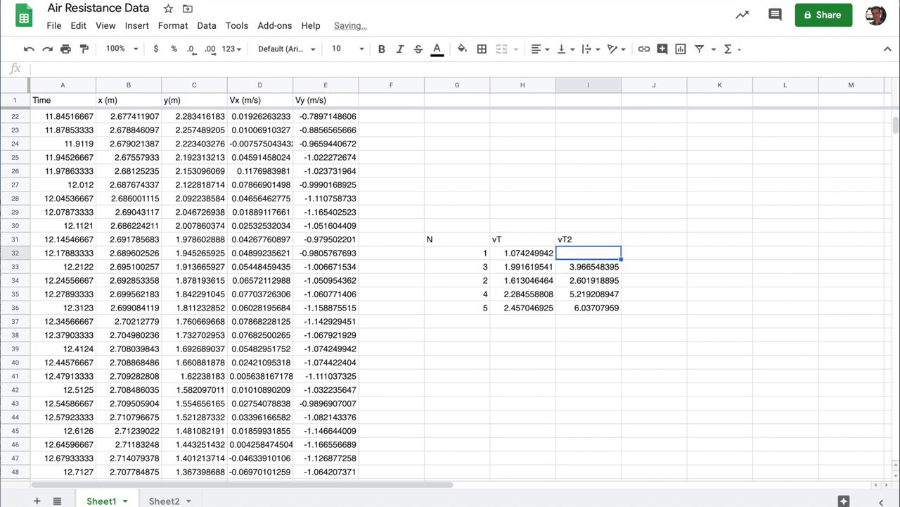
{"action": "type", "text": "="}
{"action": "left_click", "coordinate": [528, 257]}
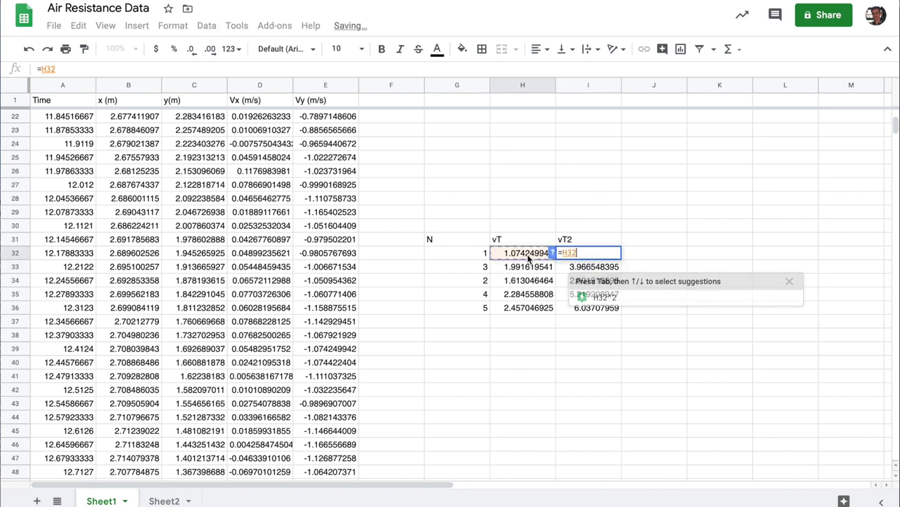
{"action": "type", "text": "^2"}
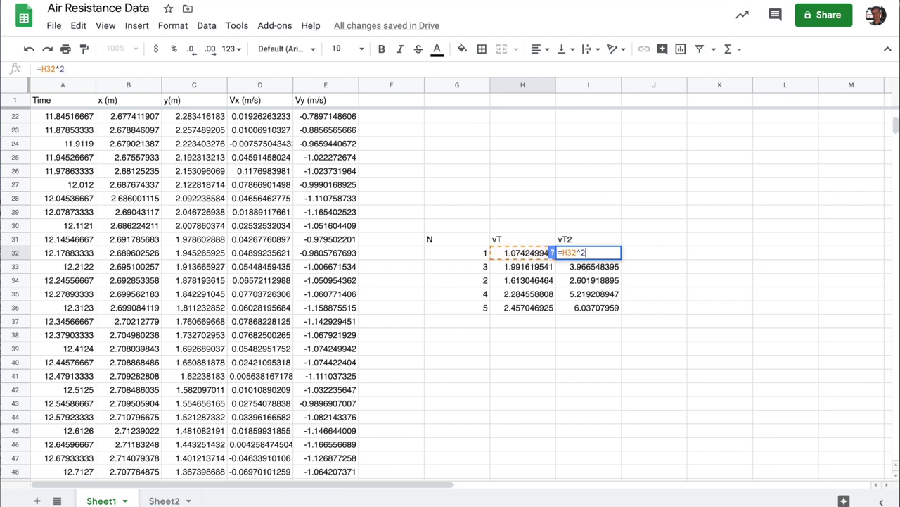
{"action": "key", "text": "Return"}
- Copy the squaring formula from I32 into I33:I36
{"action": "key", "text": "Up"}
{"action": "key", "text": "ctrl+c"}
{"action": "key", "text": "Down"}
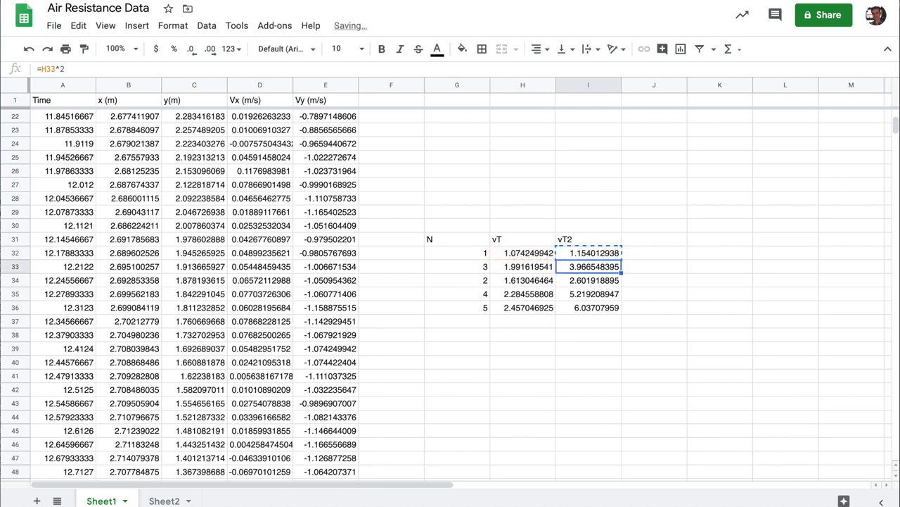
{"action": "key", "text": "shift+Down"}
{"action": "key", "text": "shift+Down"}
{"action": "key", "text": "shift+Down"}
{"action": "key", "text": "ctrl+v"}
{"action": "key", "text": "Left"}
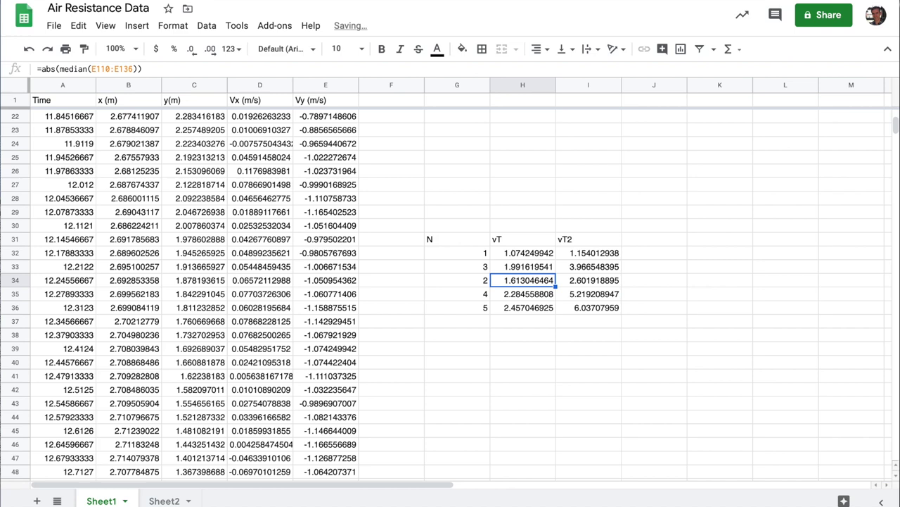
{"action": "left_click", "coordinate": [464, 244]}
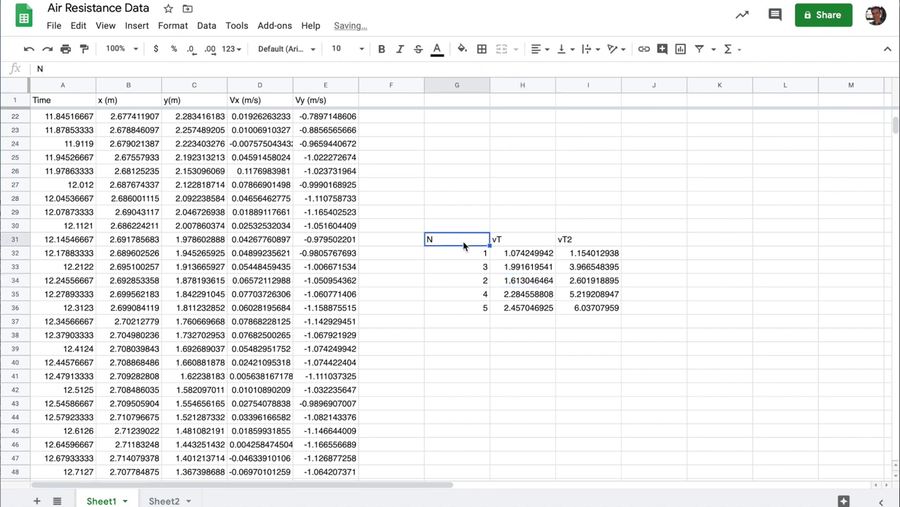
- Chart the N/vT/vT2 table, remove the vT series, and drag the chart left of the table
{"action": "left_click", "coordinate": [598, 309], "text": "shift"}
{"action": "left_click", "coordinate": [137, 26]}
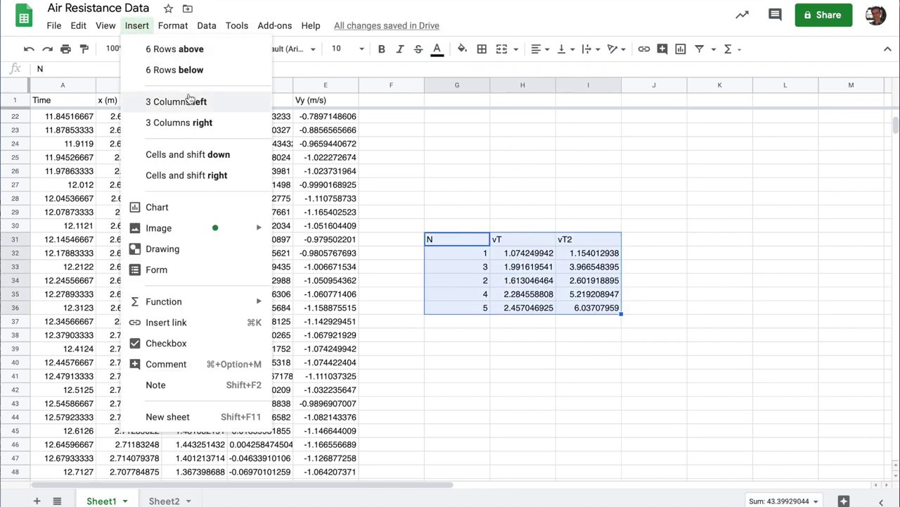
{"action": "left_click", "coordinate": [181, 207]}
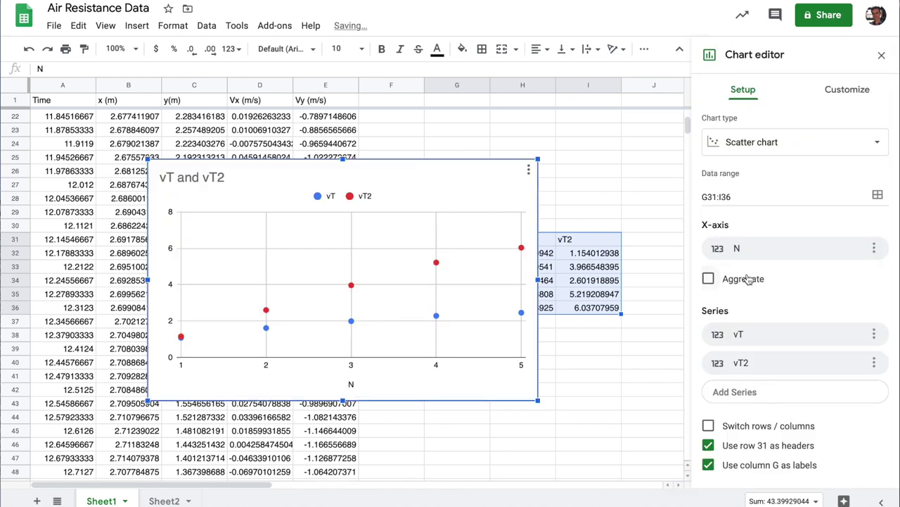
{"action": "left_click", "coordinate": [875, 334]}
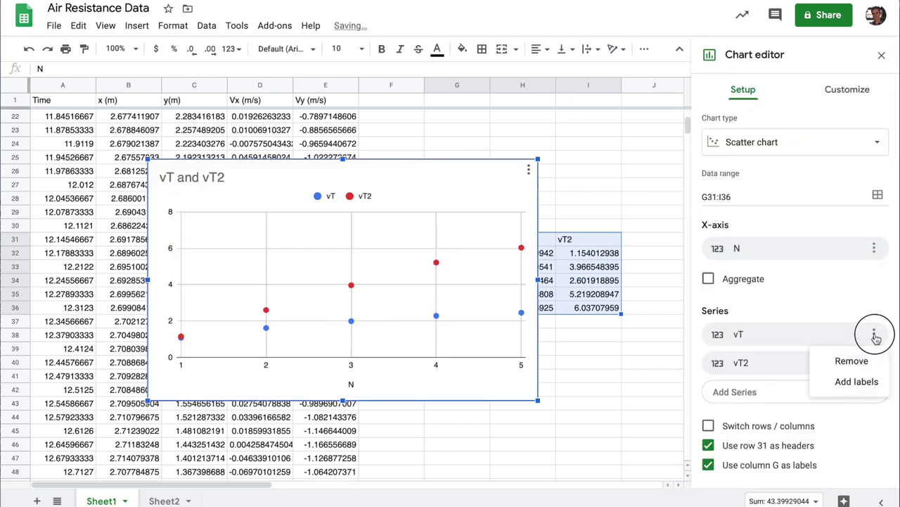
{"action": "left_click", "coordinate": [852, 361]}
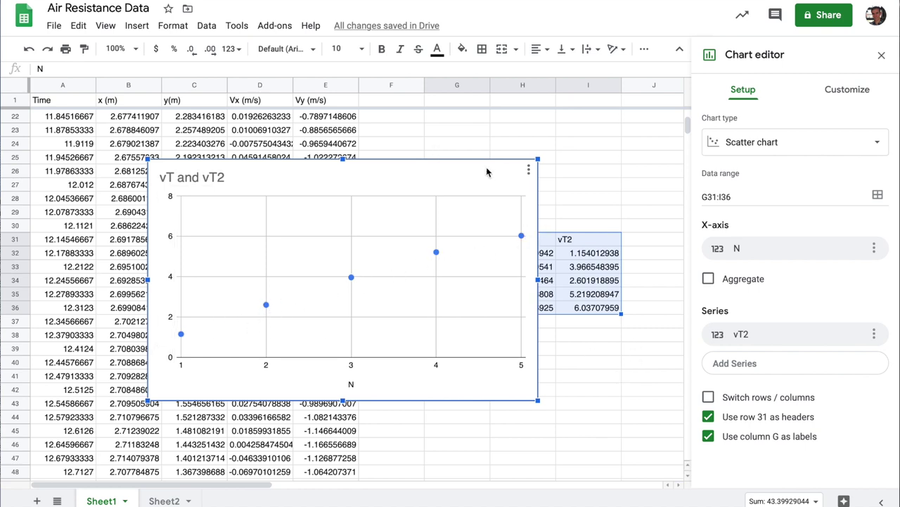
{"action": "left_click_drag", "start_coordinate": [489, 173], "coordinate": [350, 169]}
- Enter =LINEST(I32:I36,G32:G36,TRUE,TRUE) in J32
{"action": "left_click", "coordinate": [512, 294]}
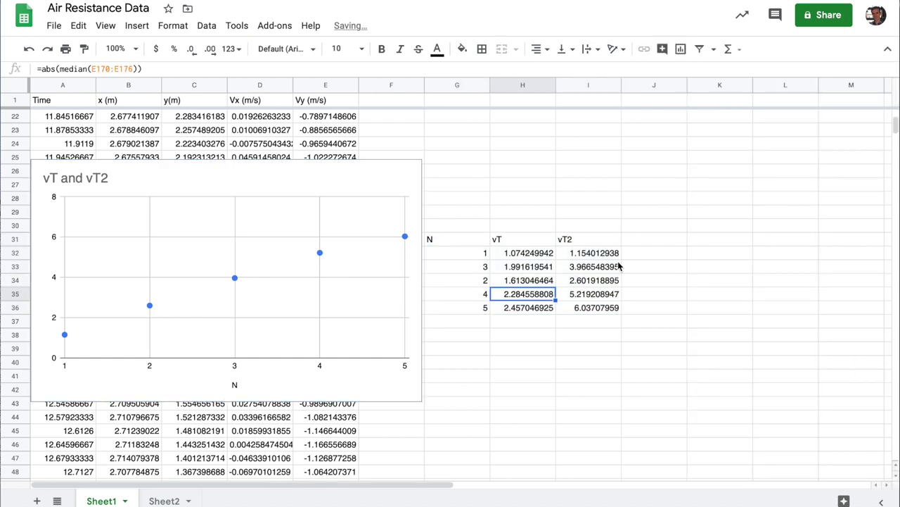
{"action": "left_click", "coordinate": [640, 251]}
{"action": "type", "text": "=LINEST("}
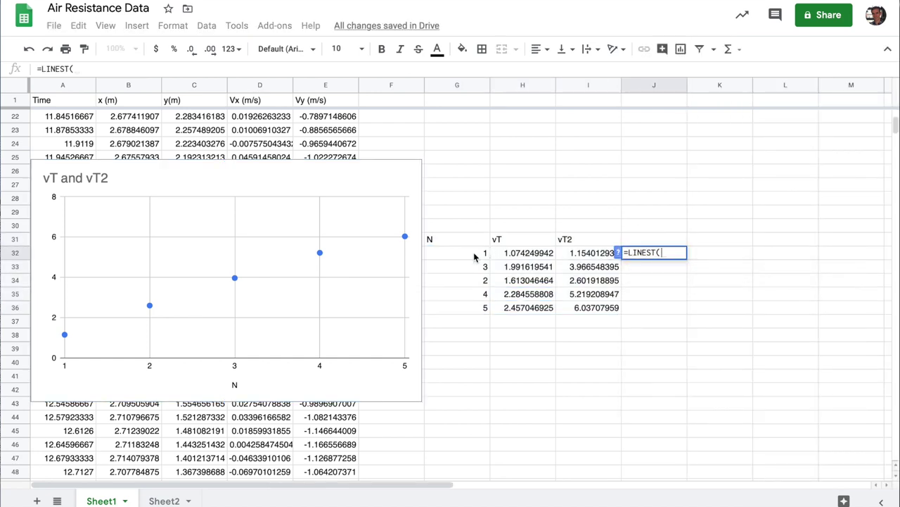
{"action": "left_click_drag", "start_coordinate": [561, 255], "coordinate": [577, 306]}
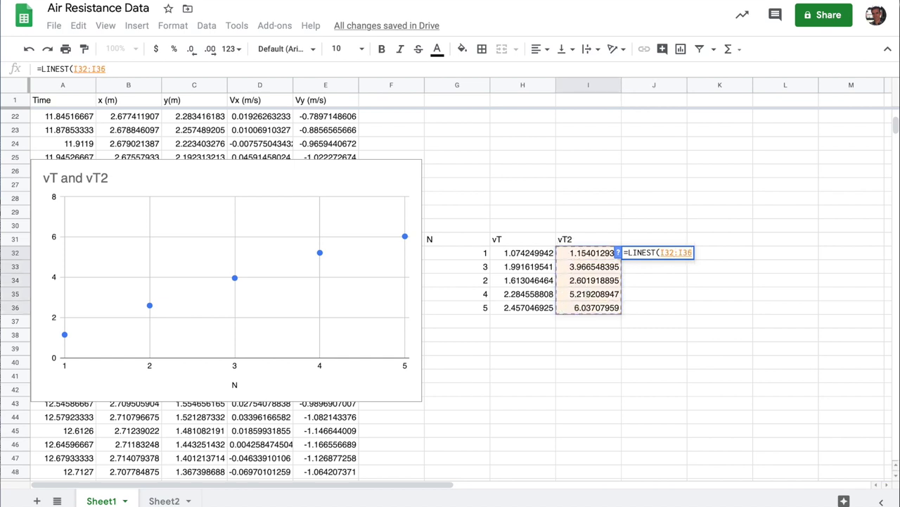
{"action": "type", "text": ","}
{"action": "left_click_drag", "start_coordinate": [467, 256], "coordinate": [462, 311]}
{"action": "type", "text": ",TR"}
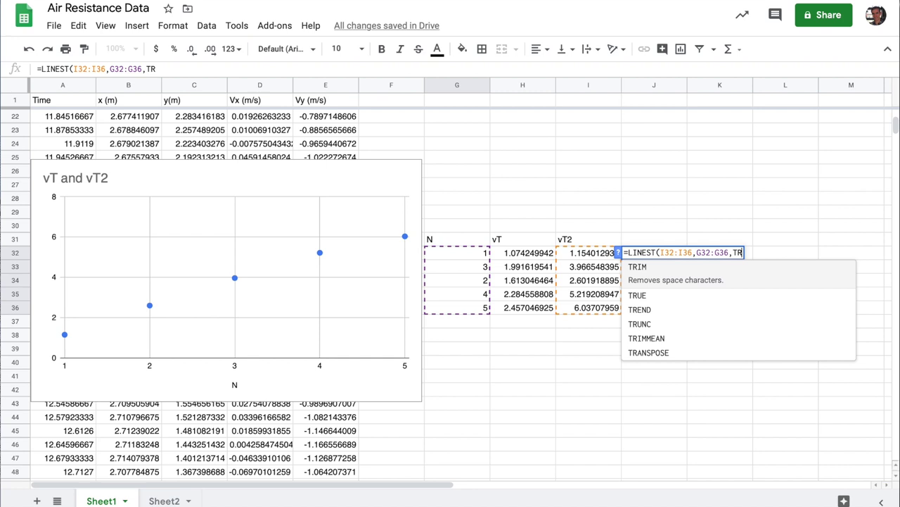
{"action": "type", "text": "UE, TRUE)"}
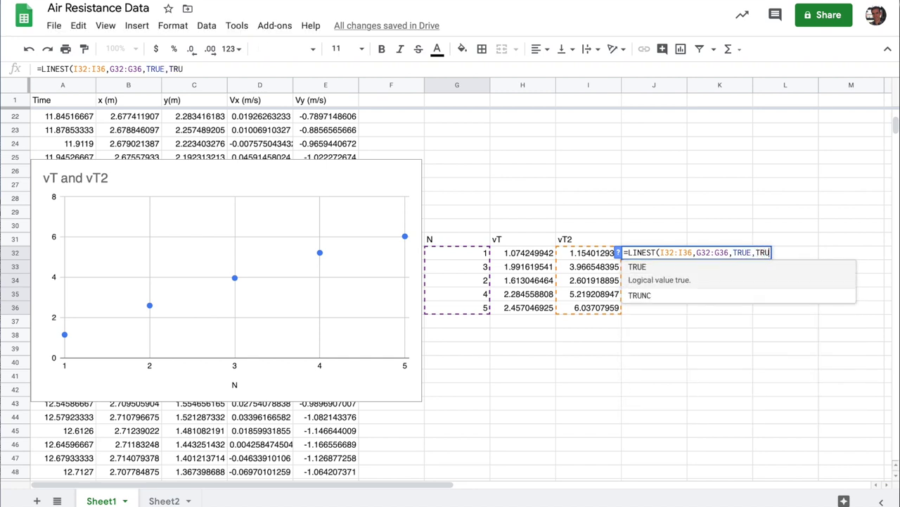
{"action": "key", "text": "Return"}
- Select J32:J33 and K32:K33 to read the slope 1.238342336, intercept and their errors
{"action": "left_click", "coordinate": [654, 252]}
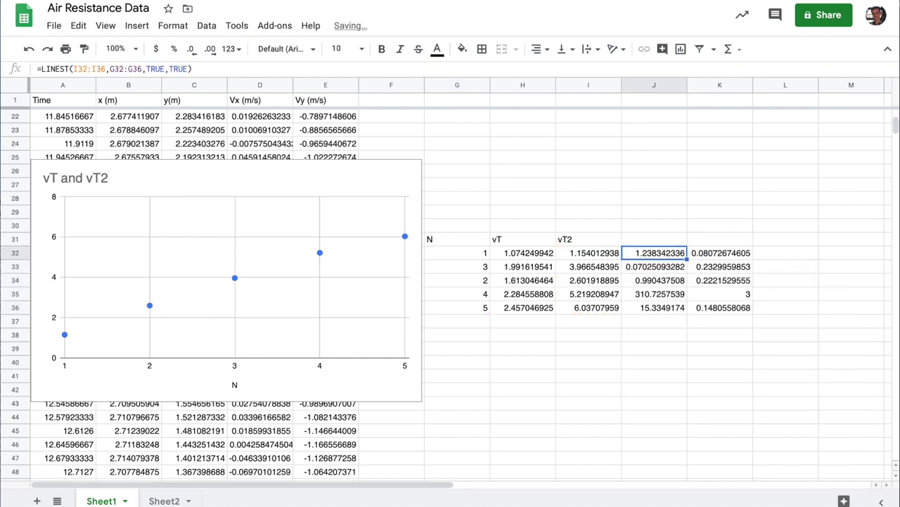
{"action": "left_click", "coordinate": [720, 252]}
{"action": "left_click", "coordinate": [654, 253]}
{"action": "key", "text": "shift+Down"}
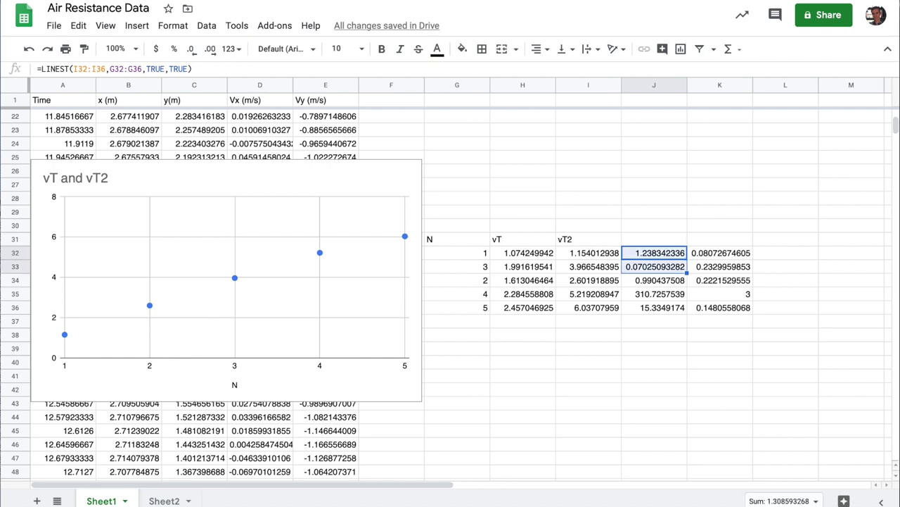
{"action": "left_click", "coordinate": [720, 253]}
{"action": "key", "text": "shift+Down"}
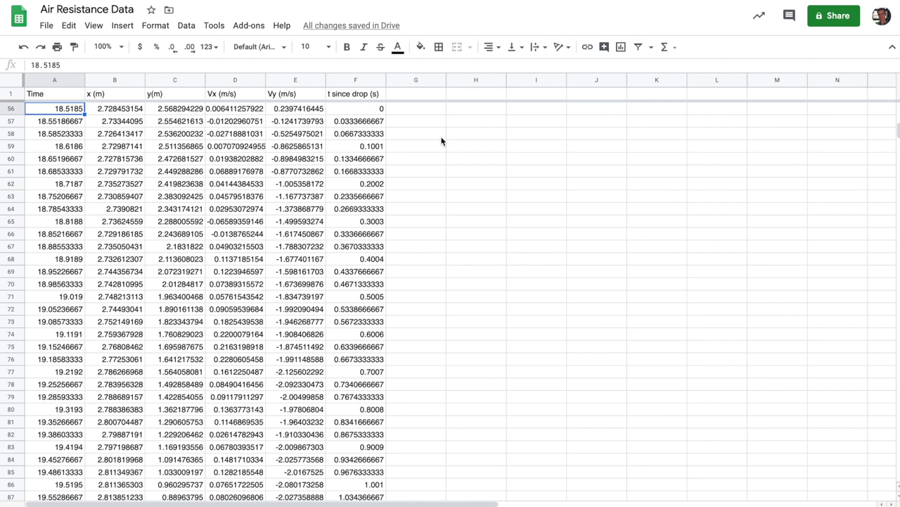
- Check the =A56-$A$56 t since drop formula in F56, then select the empty cell G56
{"action": "left_click", "coordinate": [379, 110]}
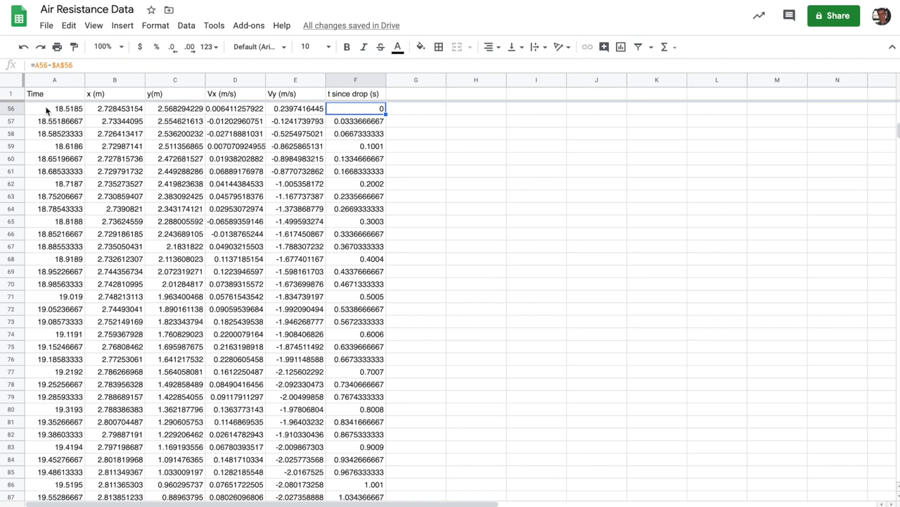
{"action": "left_click", "coordinate": [403, 109]}
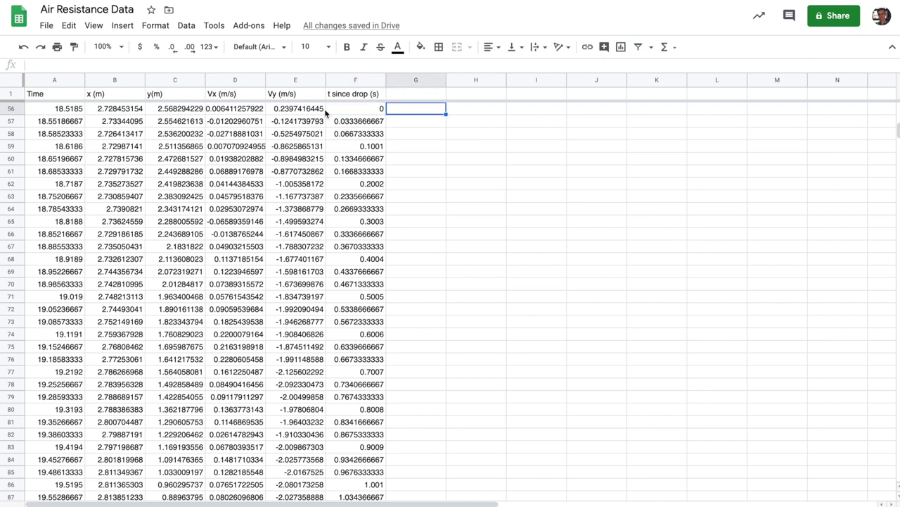
- Insert a chart of the Vy values E56:E87 and move it below the data
{"action": "left_click", "coordinate": [289, 110]}
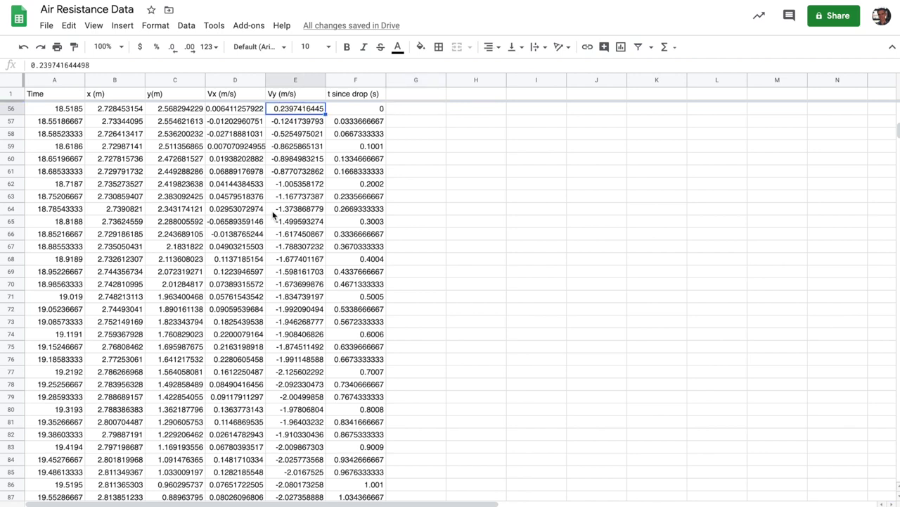
{"action": "left_click", "coordinate": [305, 495], "text": "shift"}
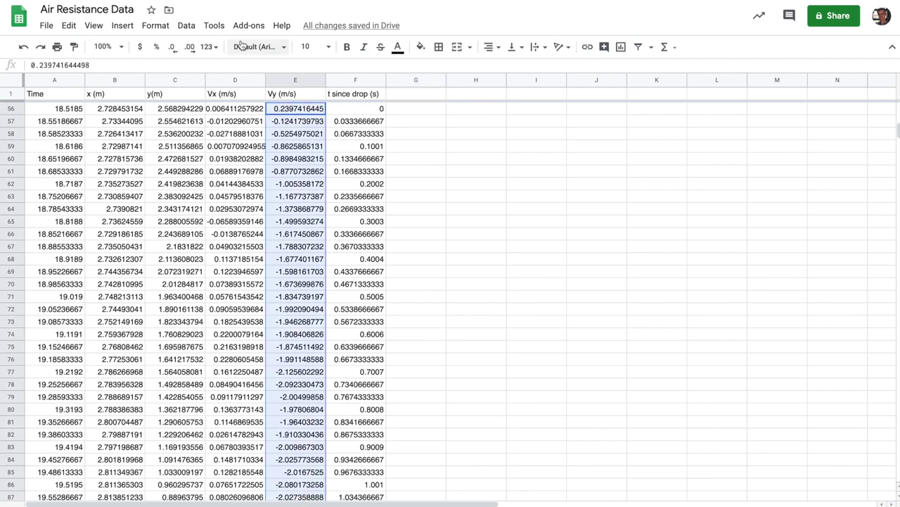
{"action": "left_click", "coordinate": [121, 25]}
{"action": "left_click", "coordinate": [178, 195]}
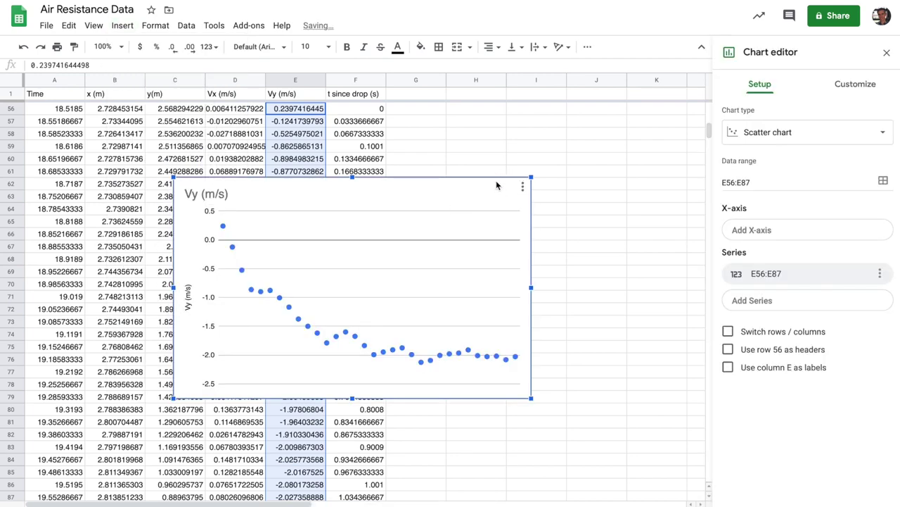
{"action": "left_click_drag", "start_coordinate": [496, 185], "coordinate": [257, 305]}
- Use t since drop F56:F88 as the chart's x-axis and close the chart editor
{"action": "left_click", "coordinate": [781, 229]}
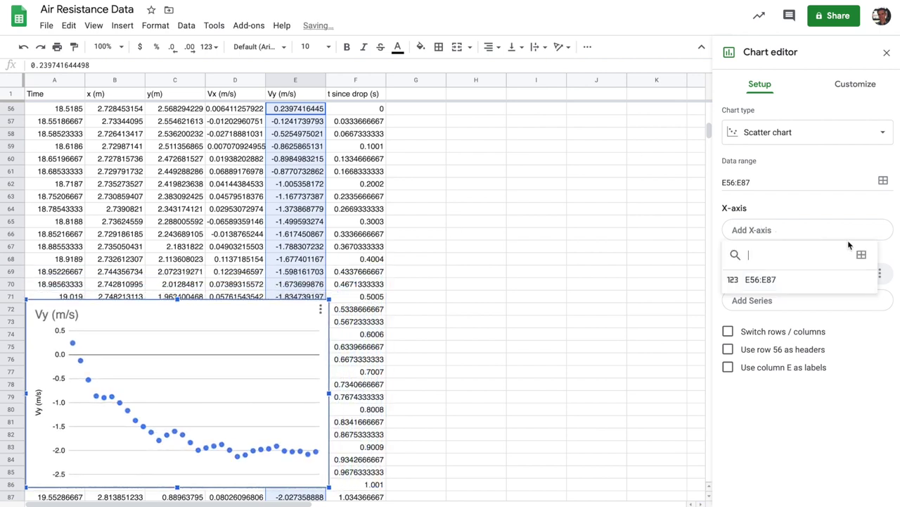
{"action": "left_click", "coordinate": [861, 254]}
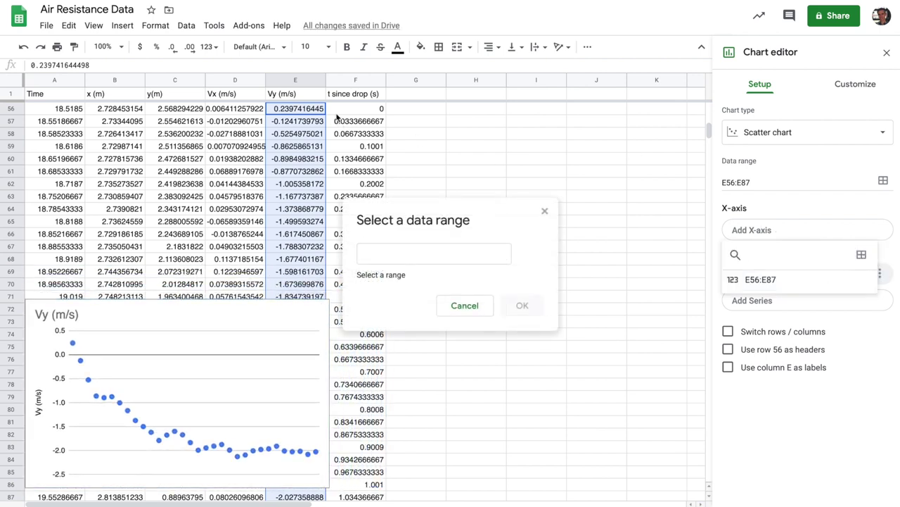
{"action": "left_click_drag", "start_coordinate": [345, 109], "coordinate": [371, 485]}
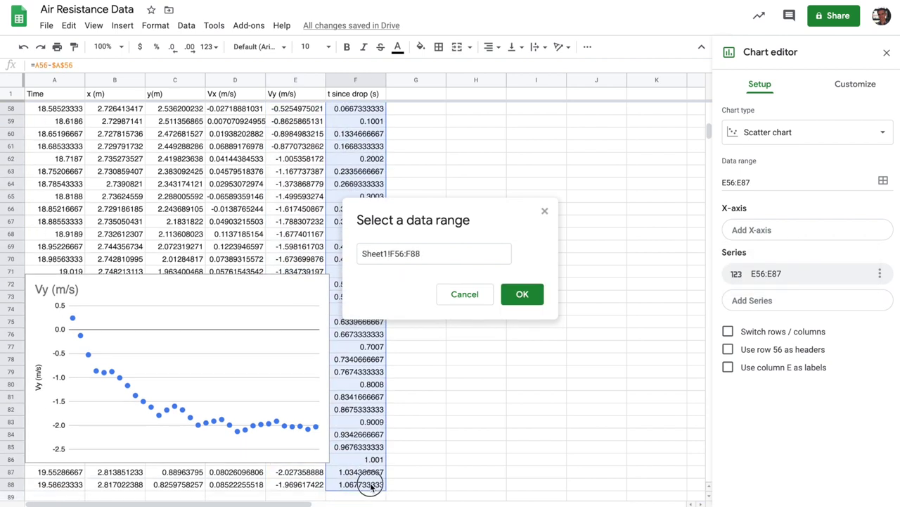
{"action": "left_click", "coordinate": [529, 296]}
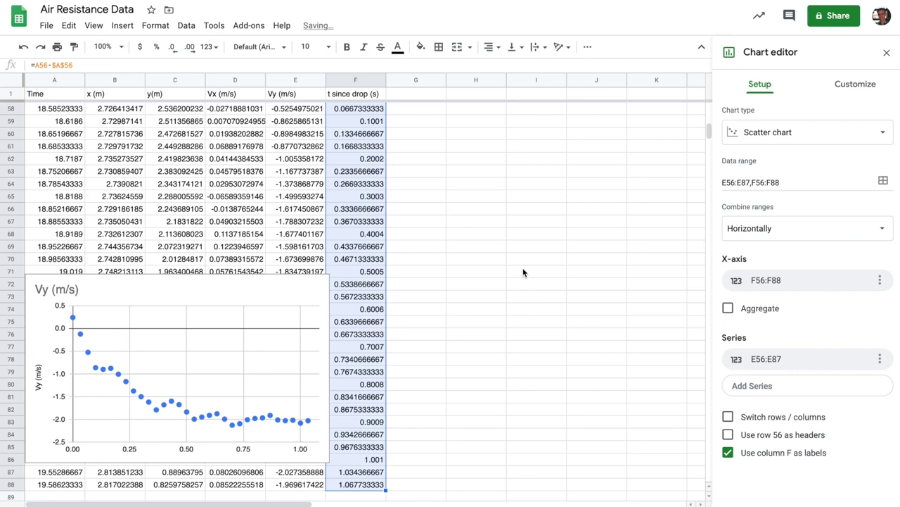
{"action": "scroll", "coordinate": [523, 273], "scroll_direction": "up", "scroll_amount": 1}
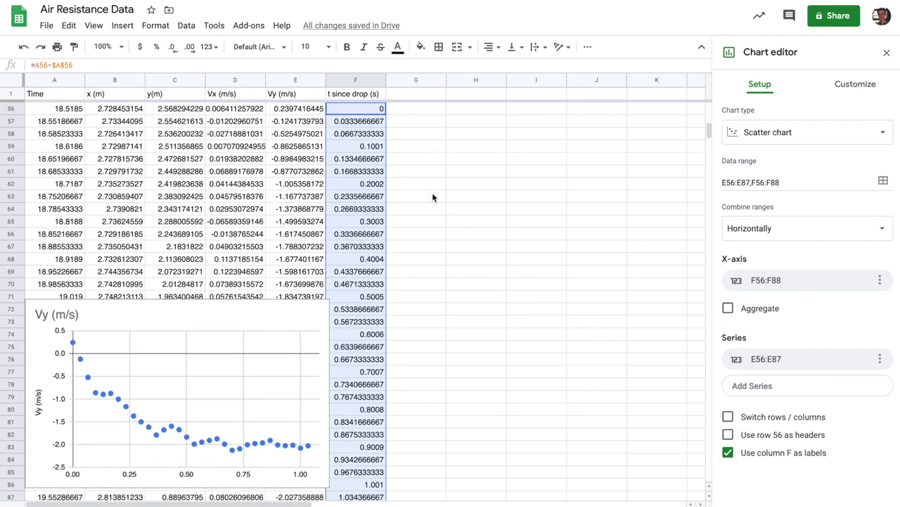
{"action": "left_click", "coordinate": [405, 99]}
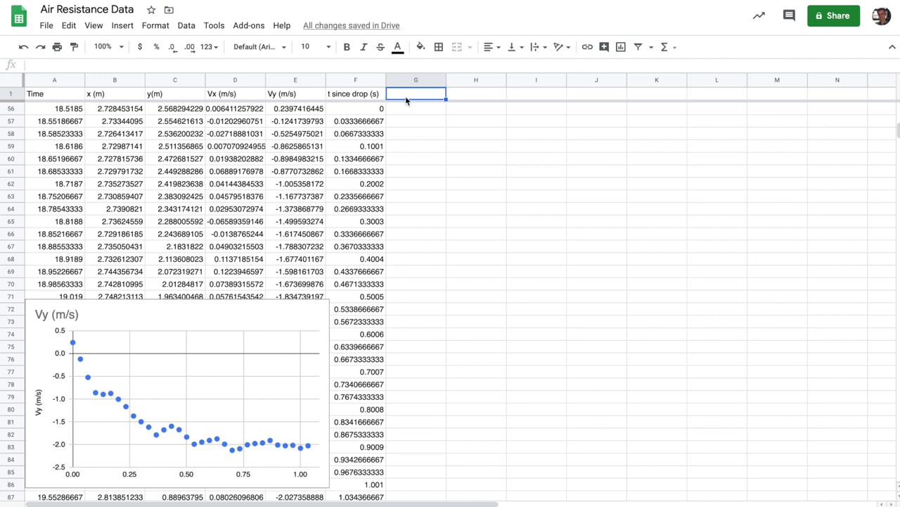
- Head column G with 'Vmodel (m/s)' in G1
{"action": "type", "text": "Vmodel"}
{"action": "key", "text": "BackSpace"}
{"action": "type", "text": "el ("}
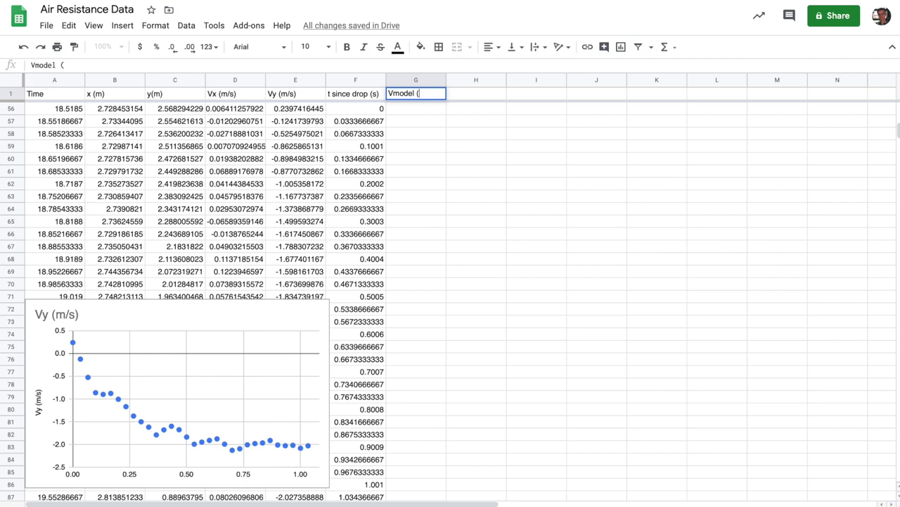
{"action": "type", "text": "m/s)"}
{"action": "left_click", "coordinate": [407, 110]}
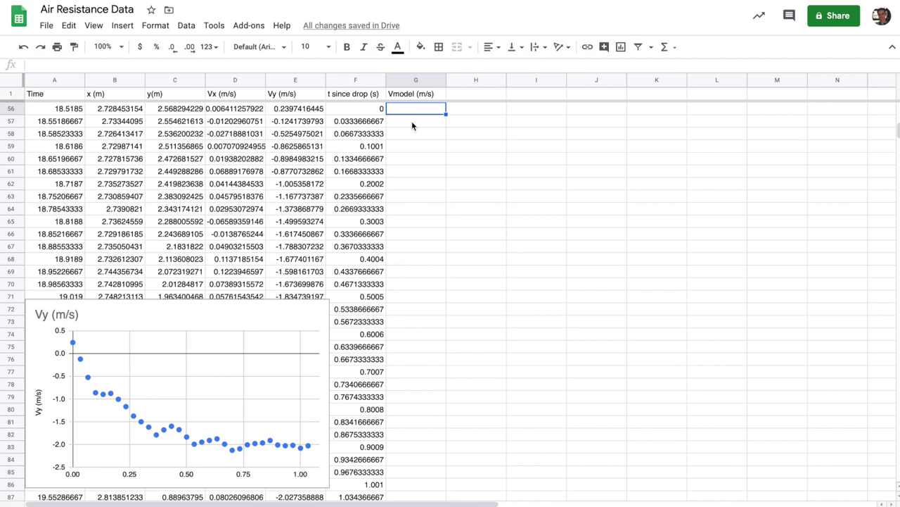
- Enter the label 'vT' in cell H56
{"action": "left_click", "coordinate": [471, 111]}
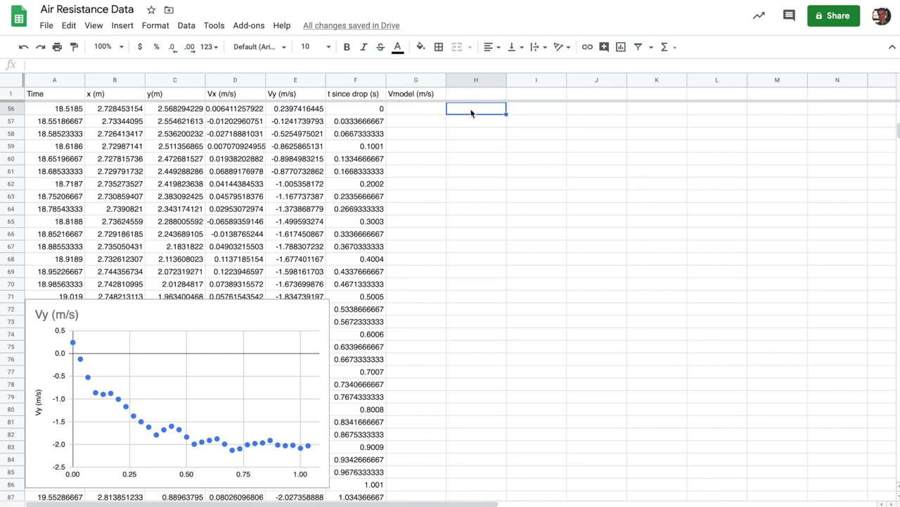
{"action": "type", "text": "vT"}
{"action": "left_click", "coordinate": [529, 109]}
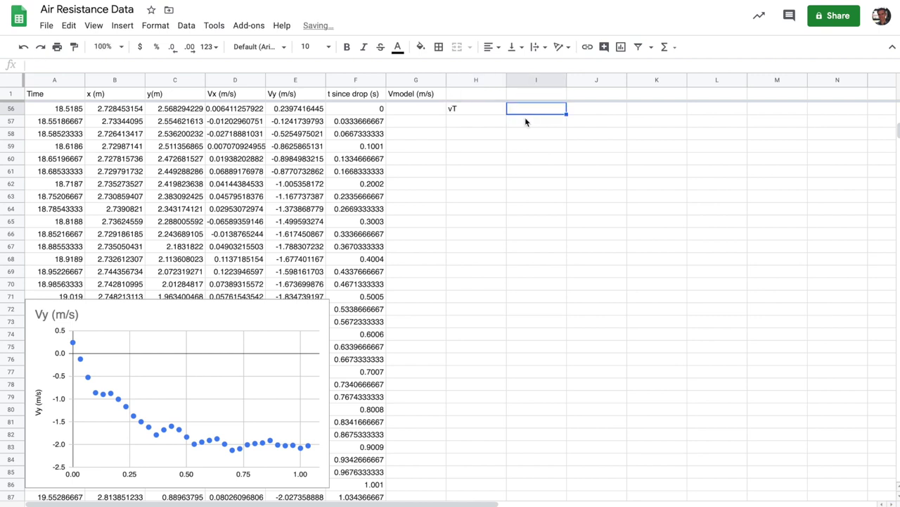
- Set vT to 2.0 in I56 and label H57 as 't0'
{"action": "type", "text": "2.0"}
{"action": "key", "text": "Return"}
{"action": "key", "text": "Left"}
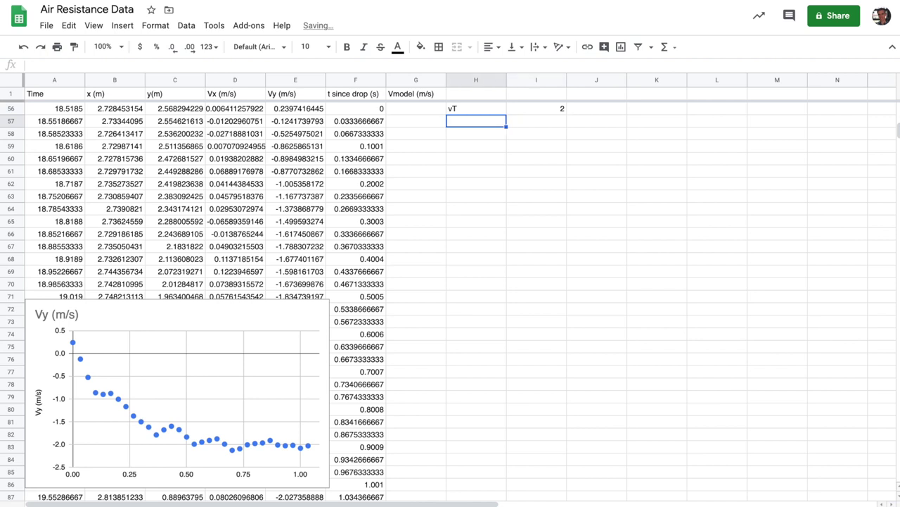
{"action": "key", "text": "Up"}
{"action": "key", "text": "Down"}
{"action": "key", "text": "Up"}
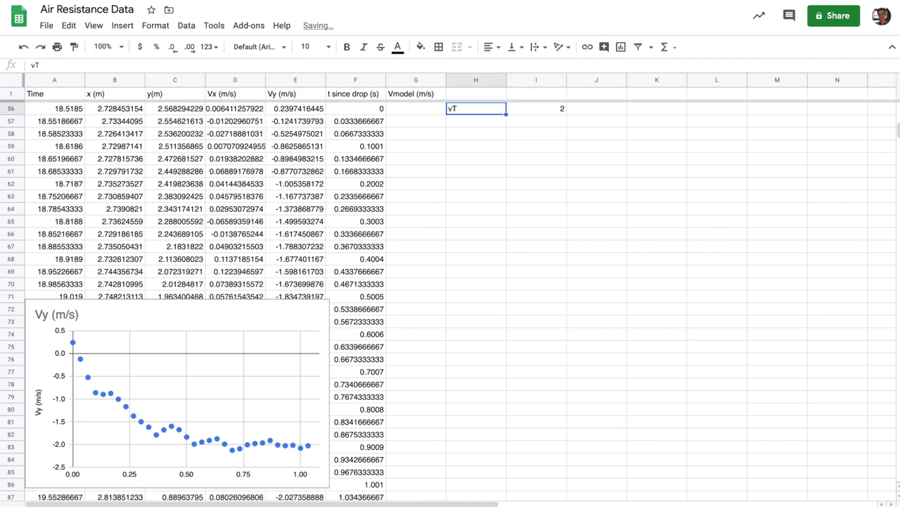
{"action": "key", "text": "Down"}
{"action": "type", "text": "t0"}
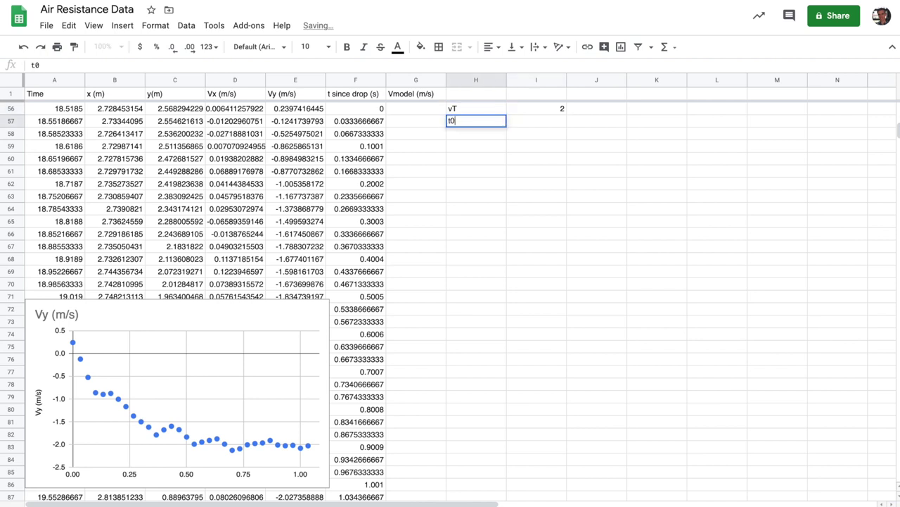
{"action": "left_click", "coordinate": [522, 122]}
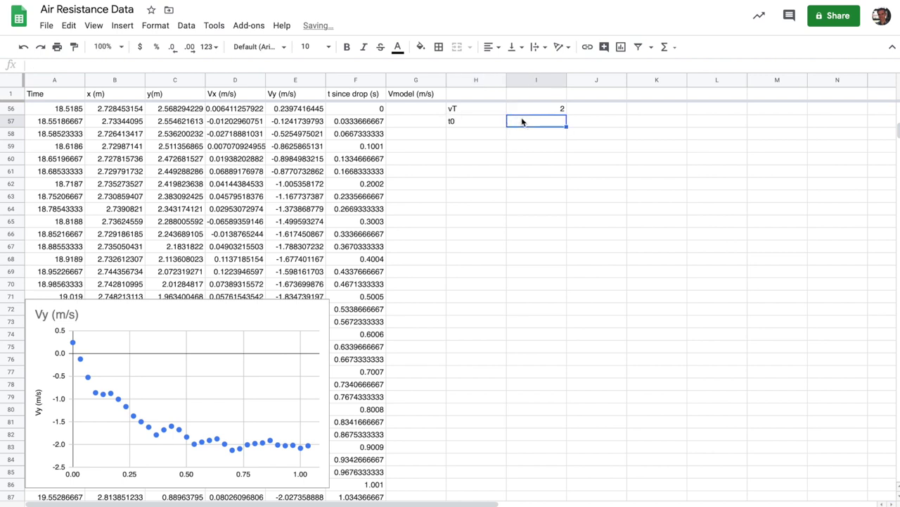
- Enter the t0 formula =I56/9.81 in I57, giving 0.2038735984
{"action": "type", "text": "="}
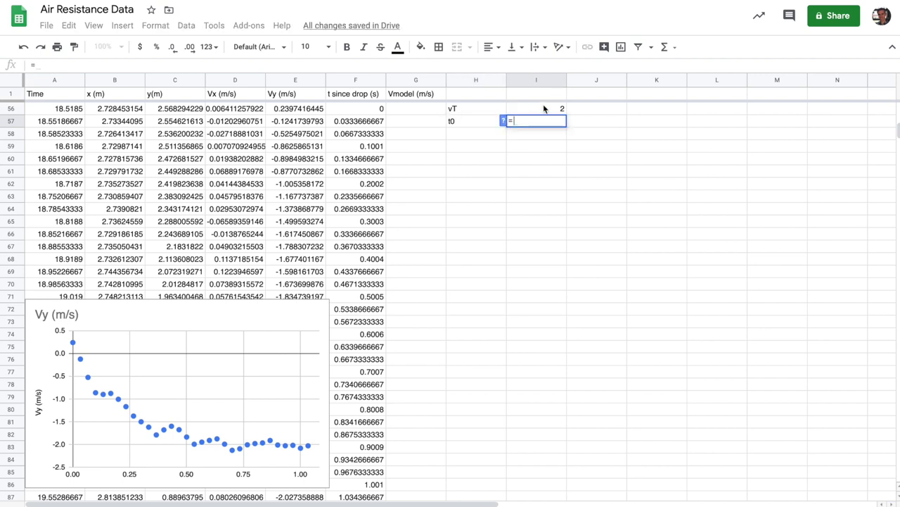
{"action": "left_click", "coordinate": [543, 108]}
{"action": "type", "text": "/9"}
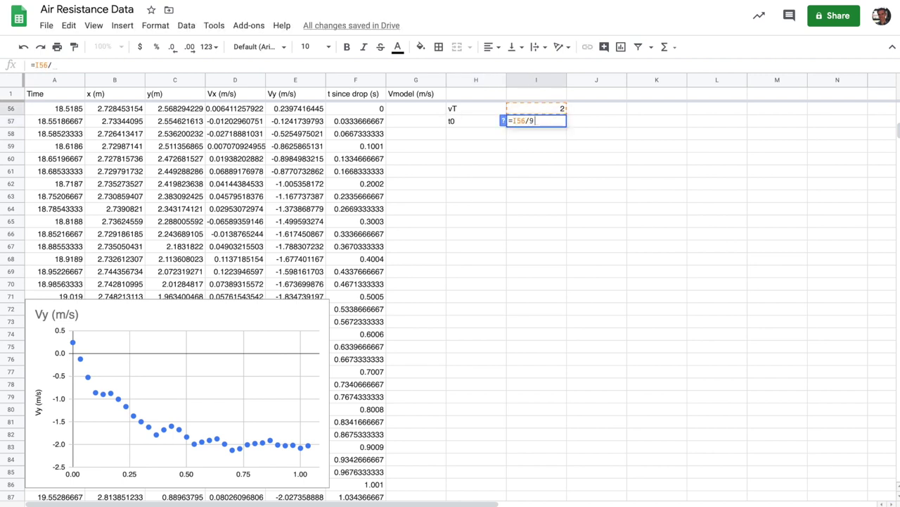
{"action": "type", "text": ".81"}
{"action": "key", "text": "Return"}
{"action": "key", "text": "Up"}
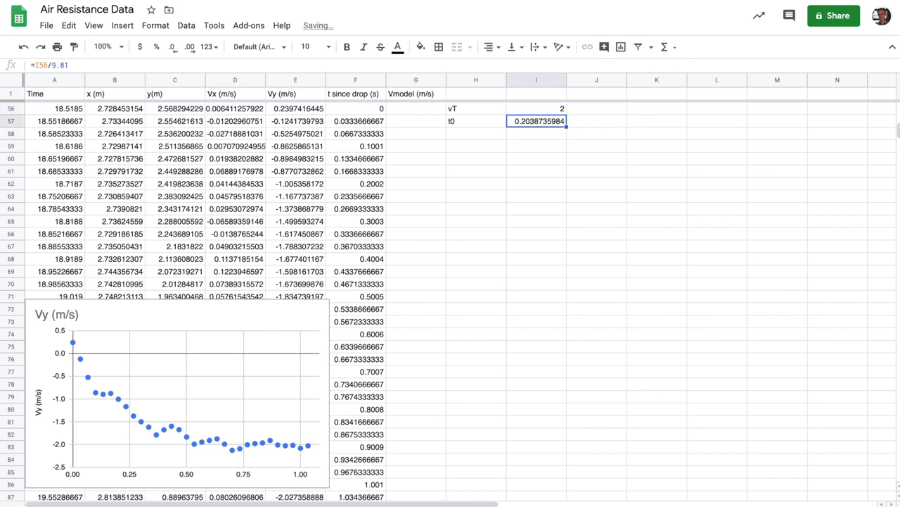
{"action": "key", "text": "Left"}
{"action": "key", "text": "Left"}
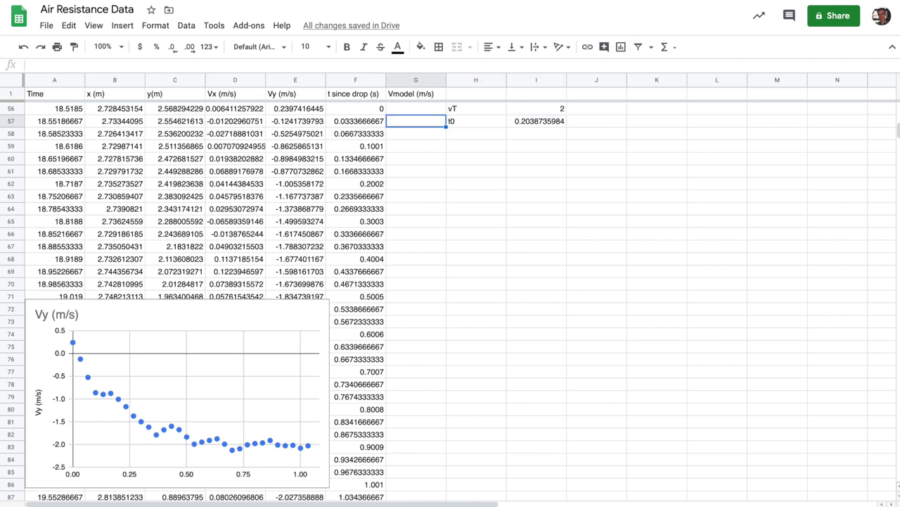
{"action": "key", "text": "Up"}
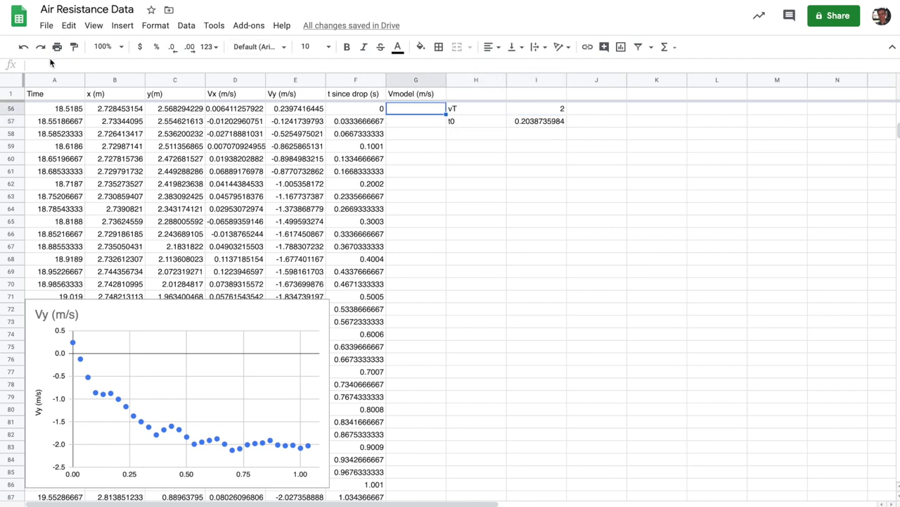
{"action": "left_click", "coordinate": [44, 66]}
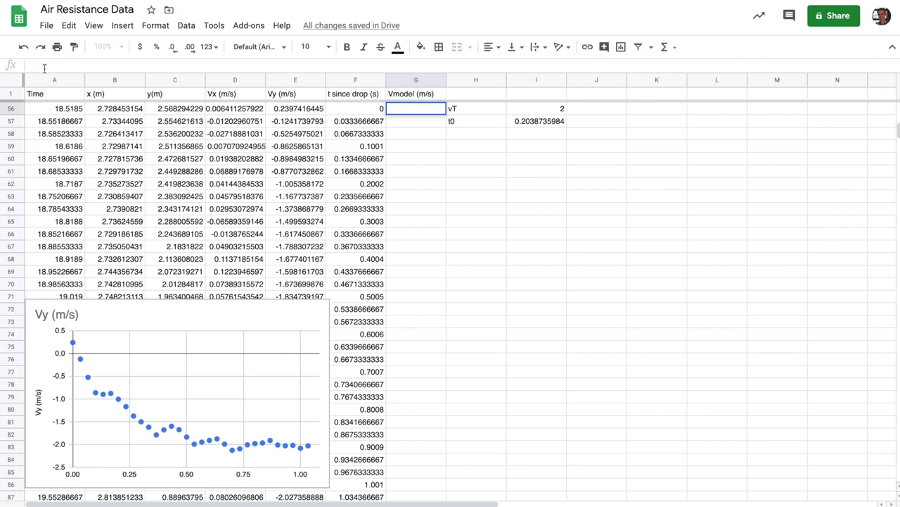
- Start the G56 formula with the numerator =I56*(1-exp(2*F56/I57))
{"action": "type", "text": "="}
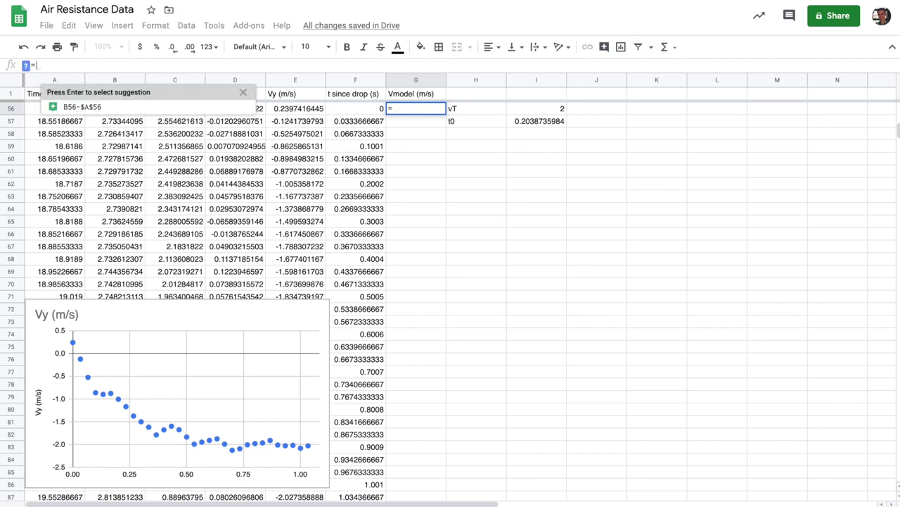
{"action": "left_click", "coordinate": [520, 109]}
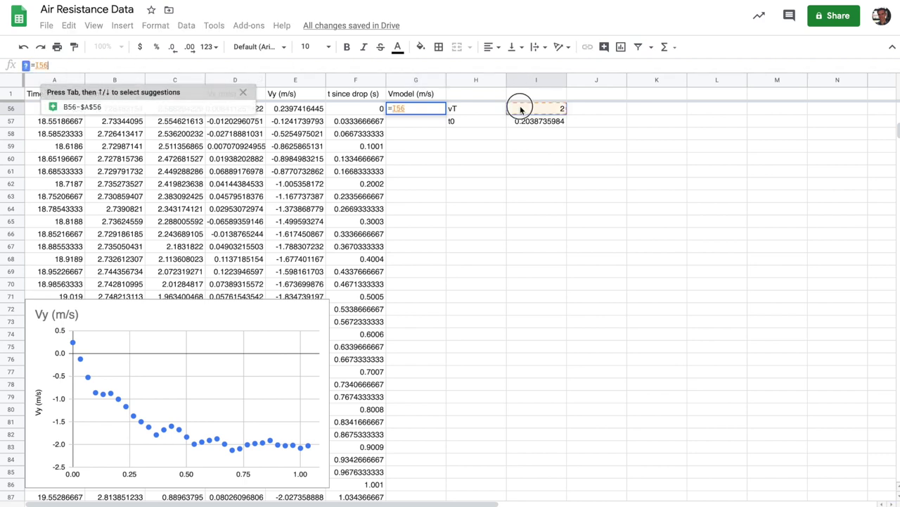
{"action": "type", "text": "*"}
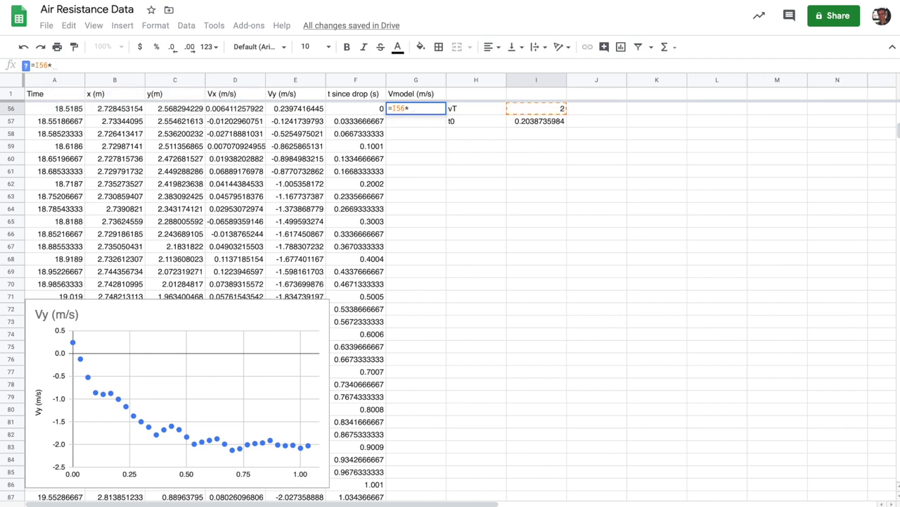
{"action": "type", "text": "("}
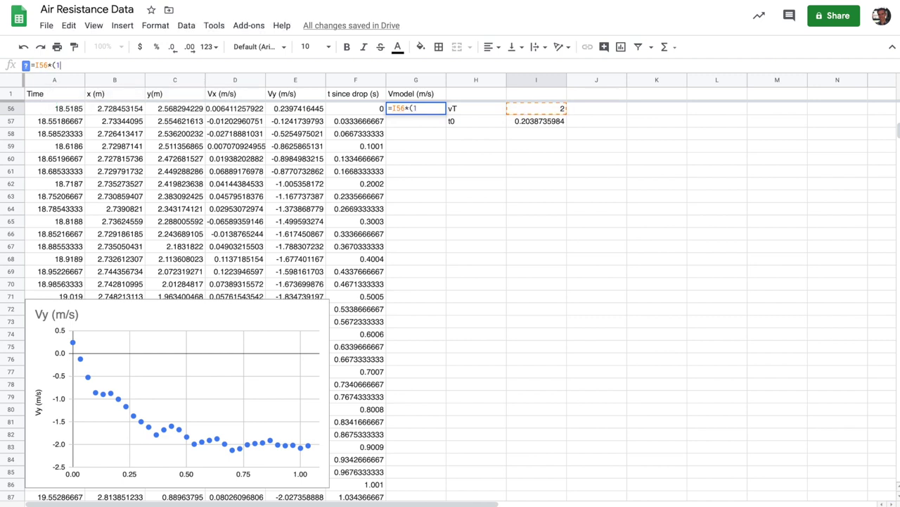
{"action": "type", "text": "1+"}
{"action": "key", "text": "BackSpace"}
{"action": "type", "text": "-exp("}
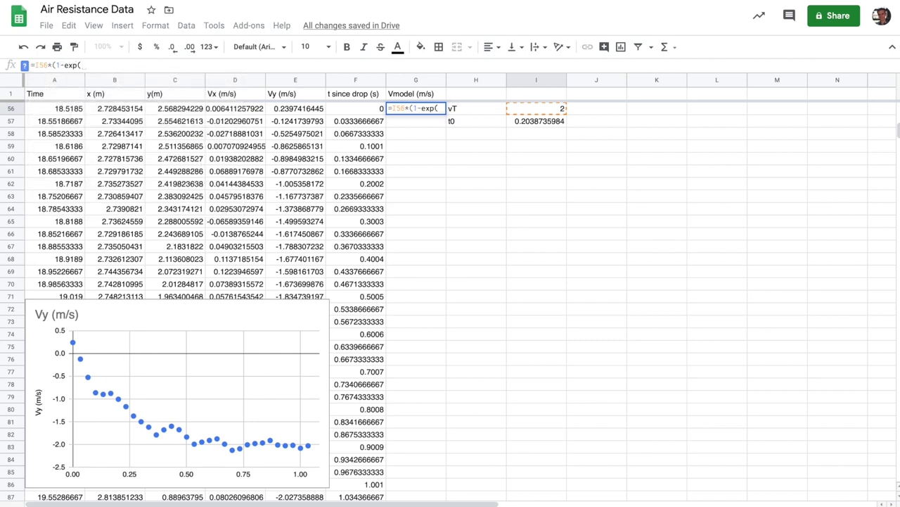
{"action": "type", "text": "2*"}
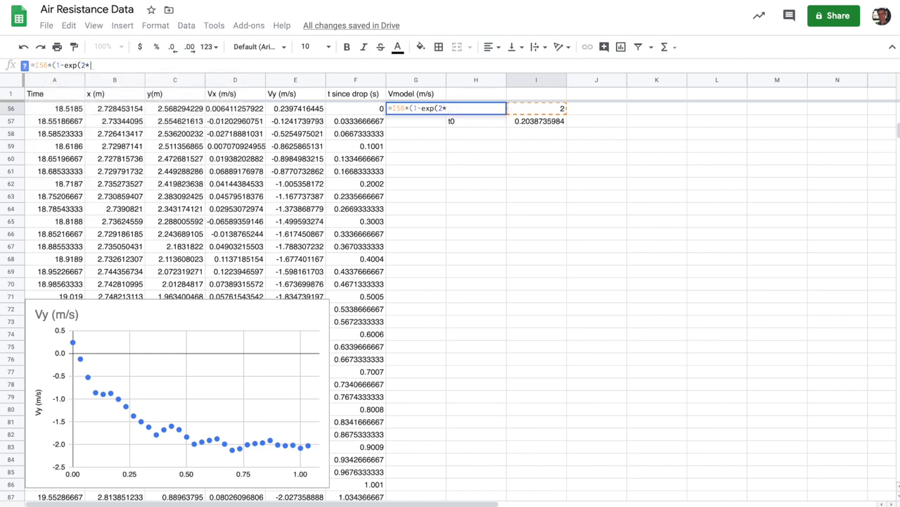
{"action": "left_click", "coordinate": [360, 109]}
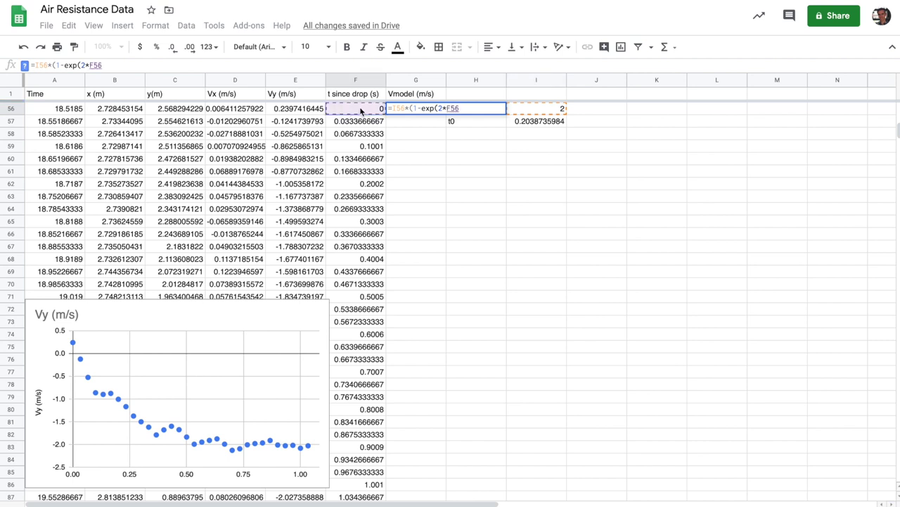
{"action": "type", "text": "/"}
{"action": "left_click", "coordinate": [551, 125]}
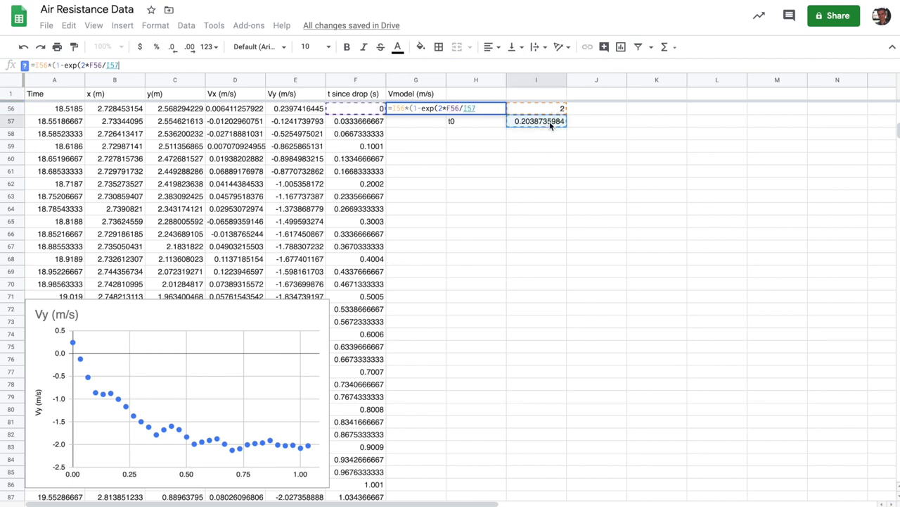
- Complete it with the denominator /(1+exp(2*F56/I57)) so G56 reads 0
{"action": "type", "text": ")"}
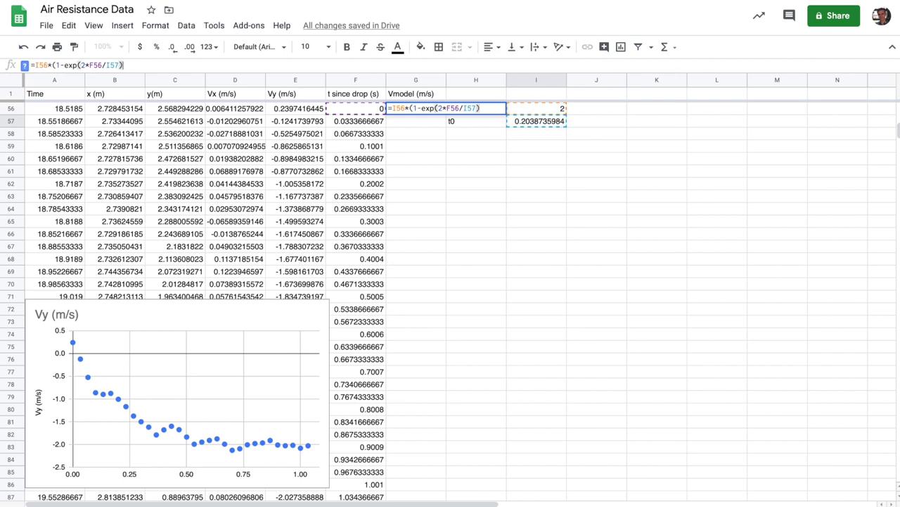
{"action": "type", "text": ")/(1+exp(2*"}
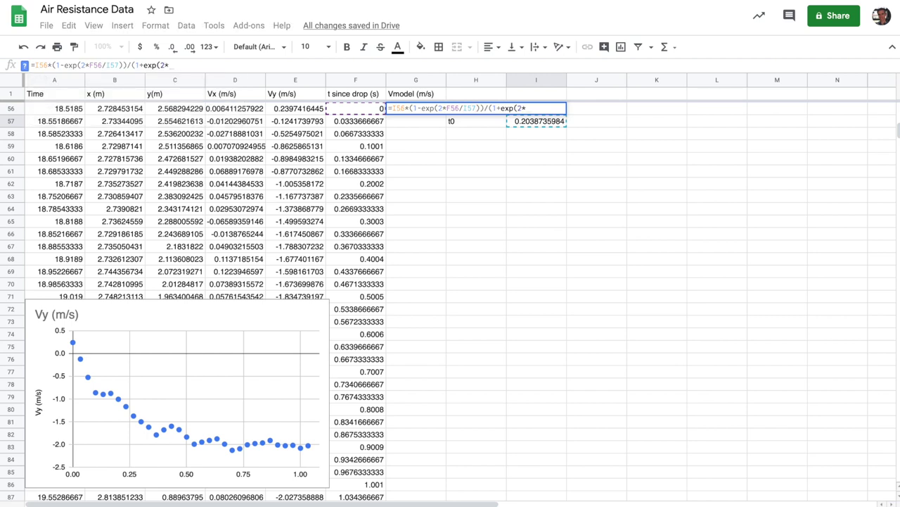
{"action": "left_click", "coordinate": [368, 112]}
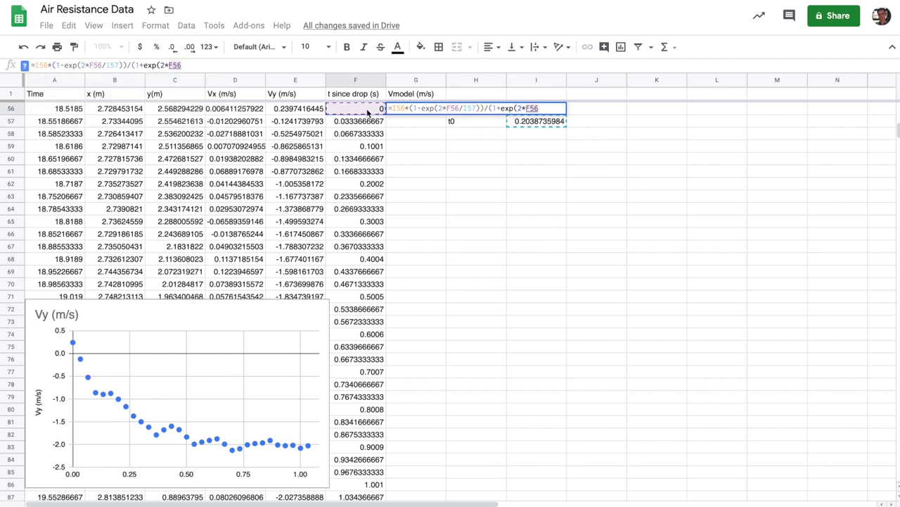
{"action": "type", "text": "/"}
{"action": "left_click", "coordinate": [517, 121]}
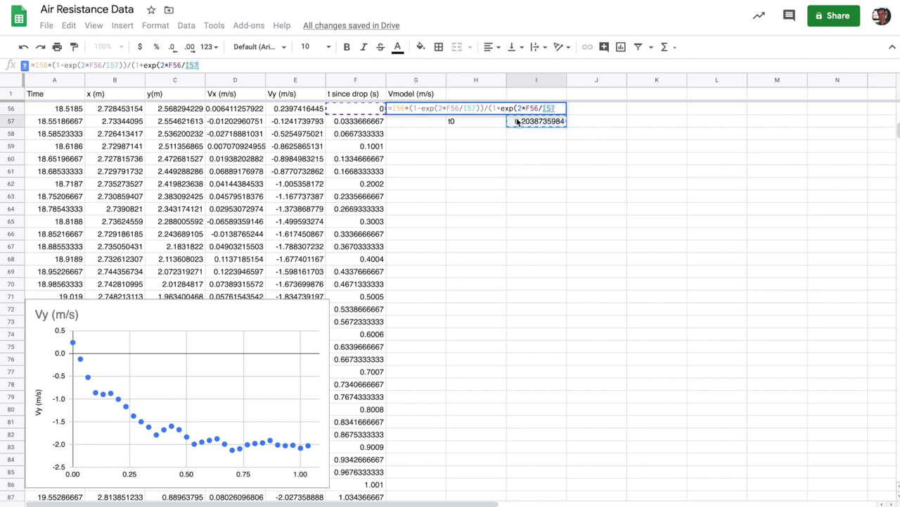
{"action": "type", "text": "))"}
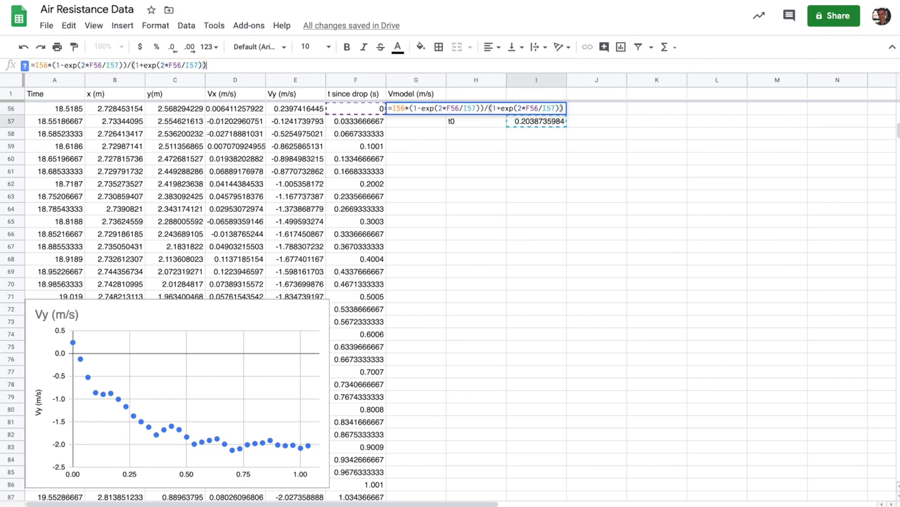
{"action": "key", "text": "Return"}
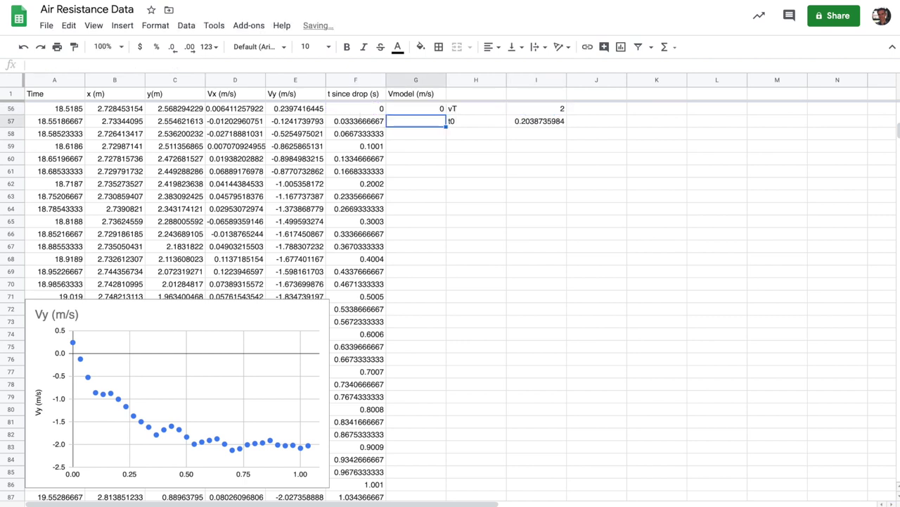
{"action": "left_click", "coordinate": [416, 109]}
- Copy the G56 Vmodel formula into G57 and G58, which show #DIV/0!
{"action": "key", "text": "ctrl+c"}
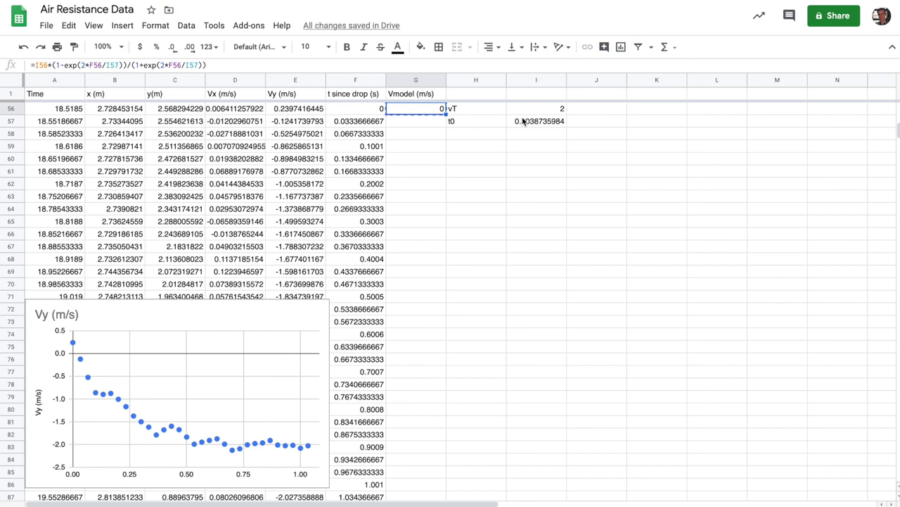
{"action": "key", "text": "Down"}
{"action": "key", "text": "ctrl+v"}
{"action": "left_click", "coordinate": [415, 133]}
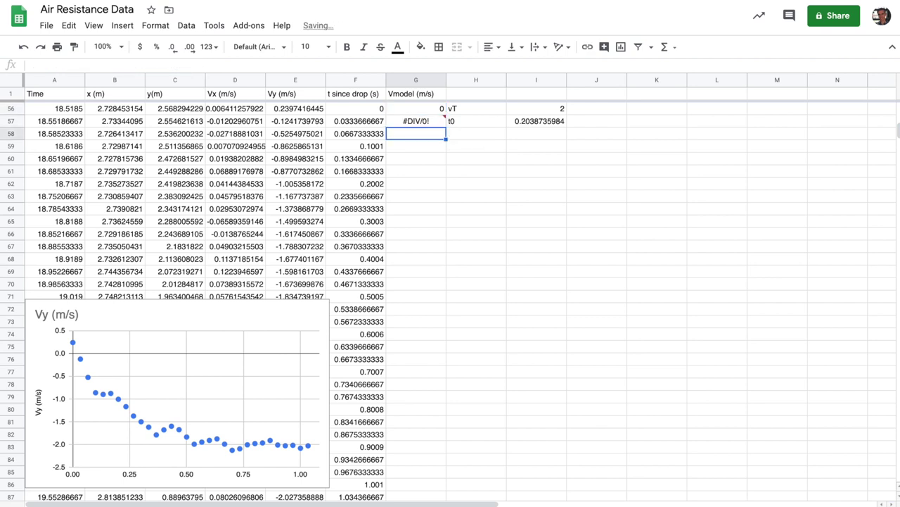
{"action": "key", "text": "ctrl+v"}
- Inspect G57's formula to see the shifted vT and t0 references, then return to G56
{"action": "left_click", "coordinate": [416, 121]}
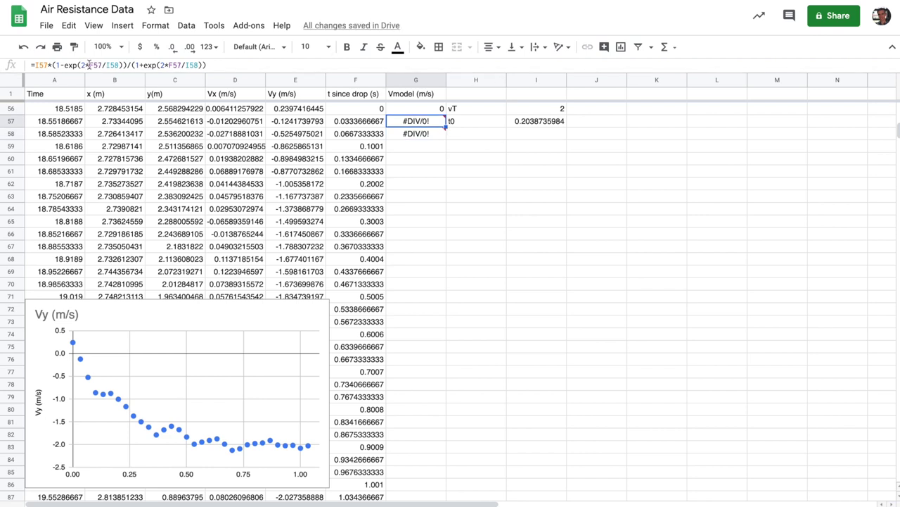
{"action": "double_click", "coordinate": [116, 65]}
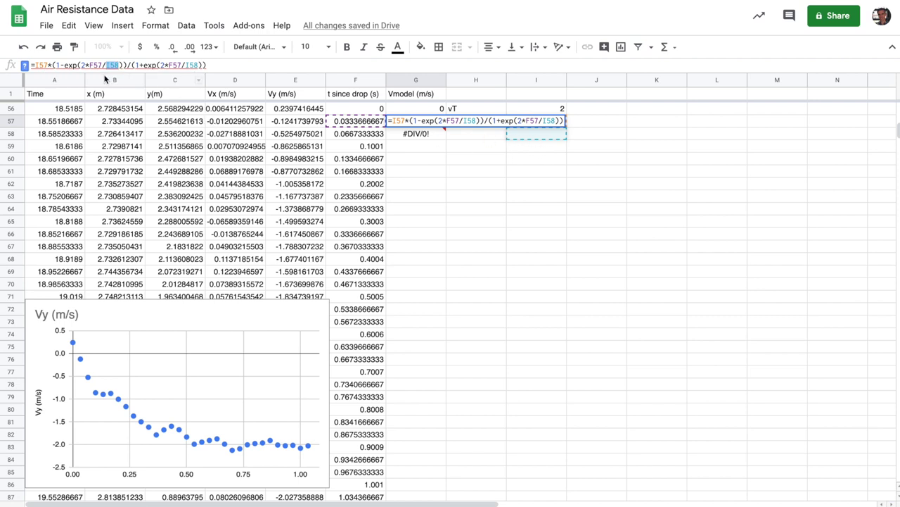
{"action": "left_click", "coordinate": [37, 65]}
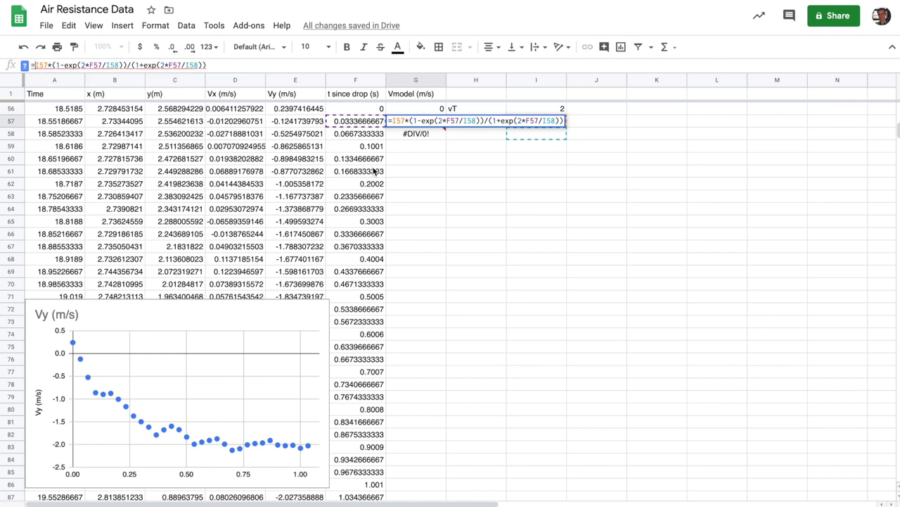
{"action": "left_click", "coordinate": [377, 172]}
{"action": "left_click", "coordinate": [418, 111]}
- Anchor the G56 formula's vT and t0 references as $I$56 and $I$57
{"action": "left_click", "coordinate": [42, 64]}
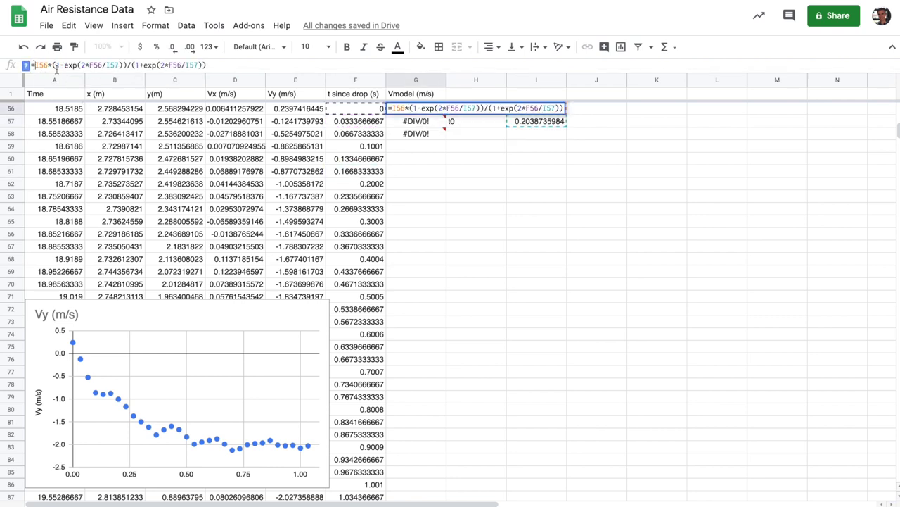
{"action": "type", "text": "$"}
{"action": "left_click", "coordinate": [44, 65]}
{"action": "type", "text": "$"}
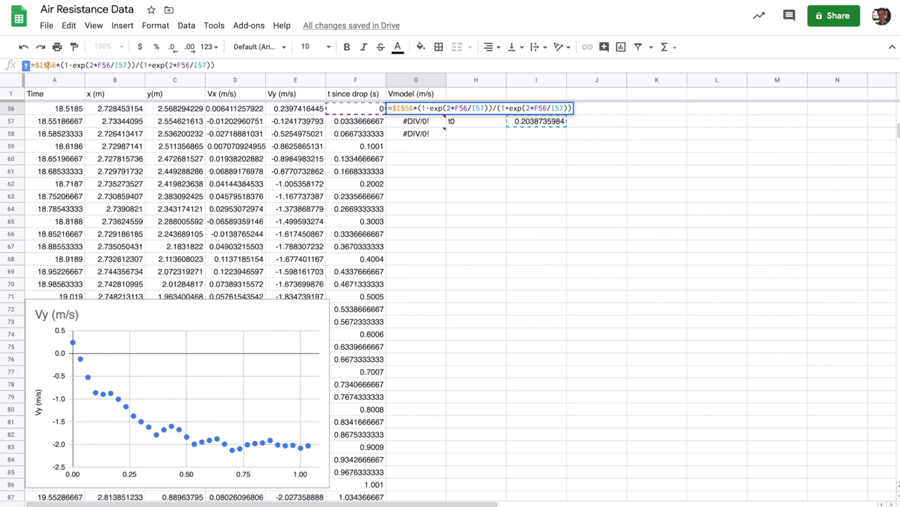
{"action": "left_click", "coordinate": [121, 65]}
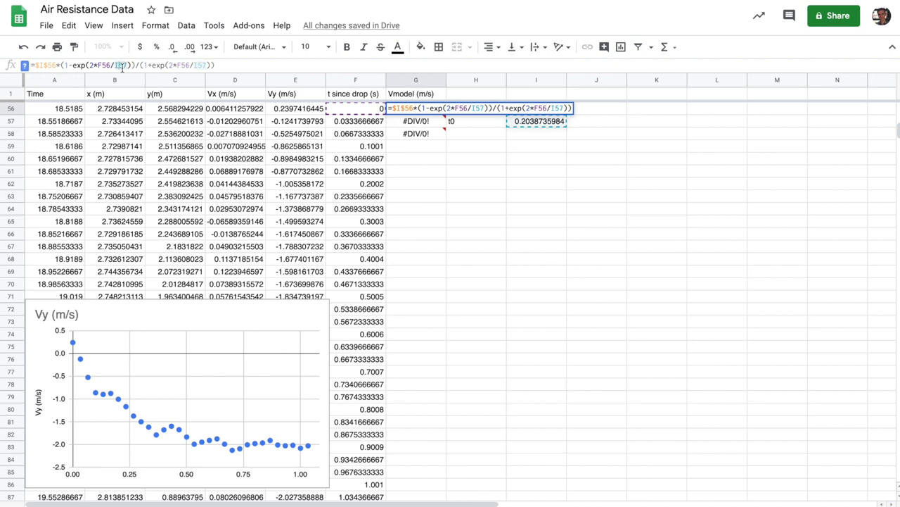
{"action": "type", "text": "$"}
{"action": "left_click", "coordinate": [125, 64]}
{"action": "type", "text": "$I$"}
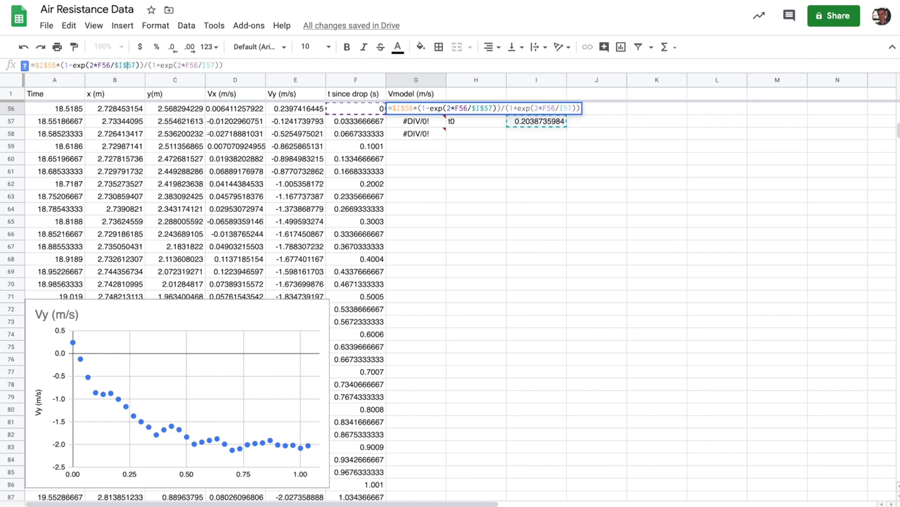
{"action": "left_click", "coordinate": [203, 64]}
{"action": "type", "text": "$"}
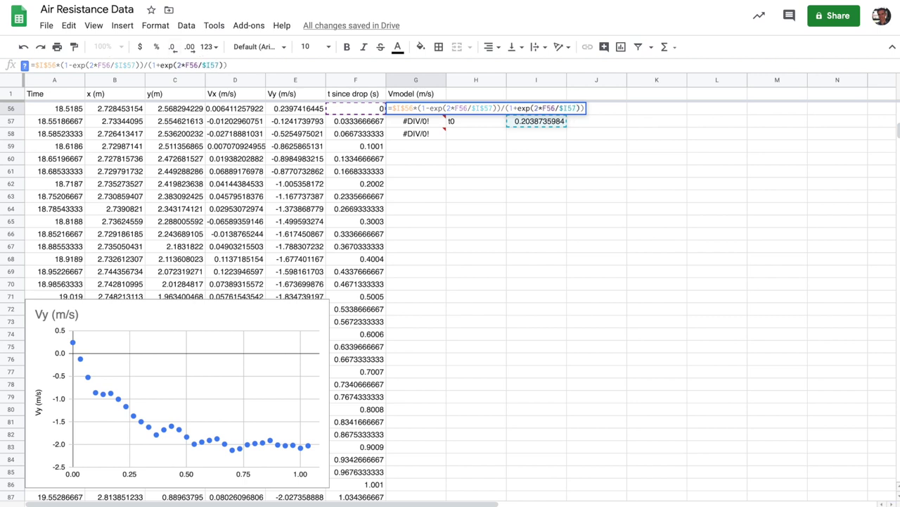
{"action": "key", "text": "Right"}
{"action": "type", "text": "$"}
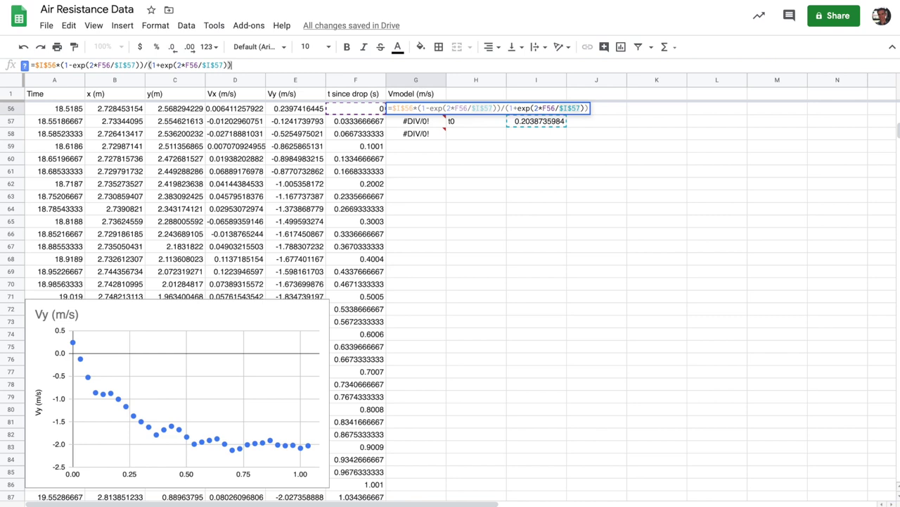
{"action": "key", "text": "Return"}
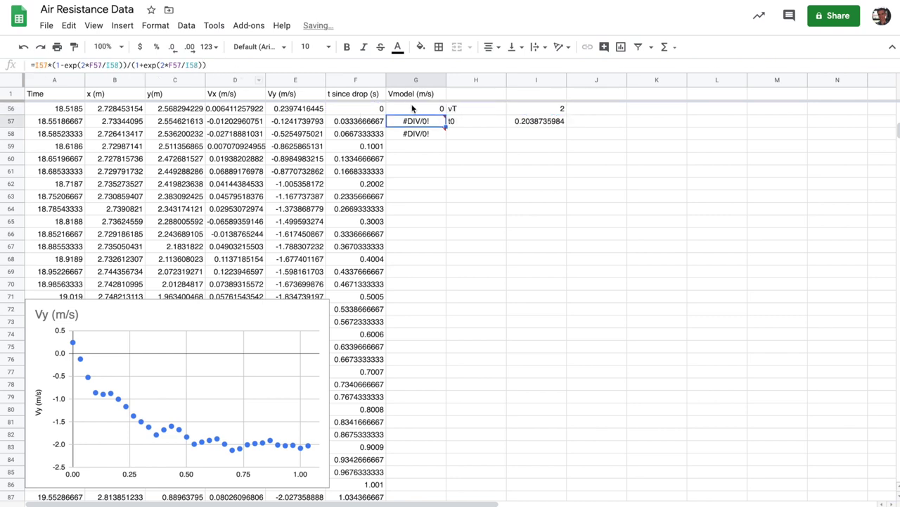
- Fill the anchored Vmodel formula from G56 down to the bottom of column G
{"action": "left_click", "coordinate": [412, 108]}
{"action": "key", "text": "ctrl+c"}
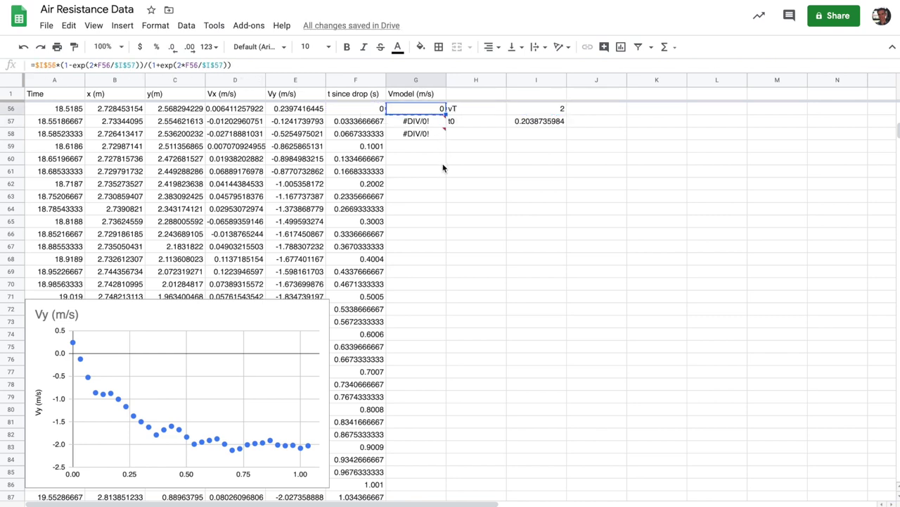
{"action": "left_click", "coordinate": [422, 501], "text": "shift"}
{"action": "key", "text": "ctrl+v"}
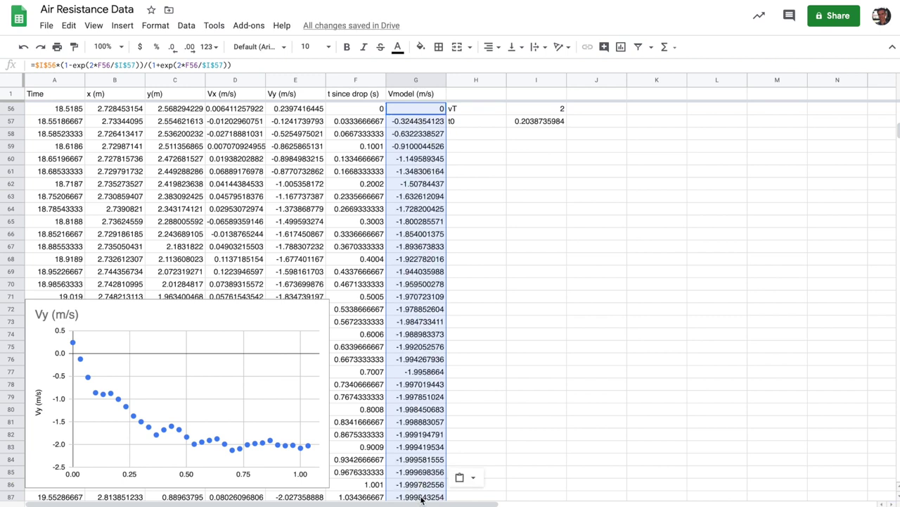
- Add Vmodel G56:G87 as a second series on the Vy (m/s) chart
{"action": "left_click", "coordinate": [258, 318]}
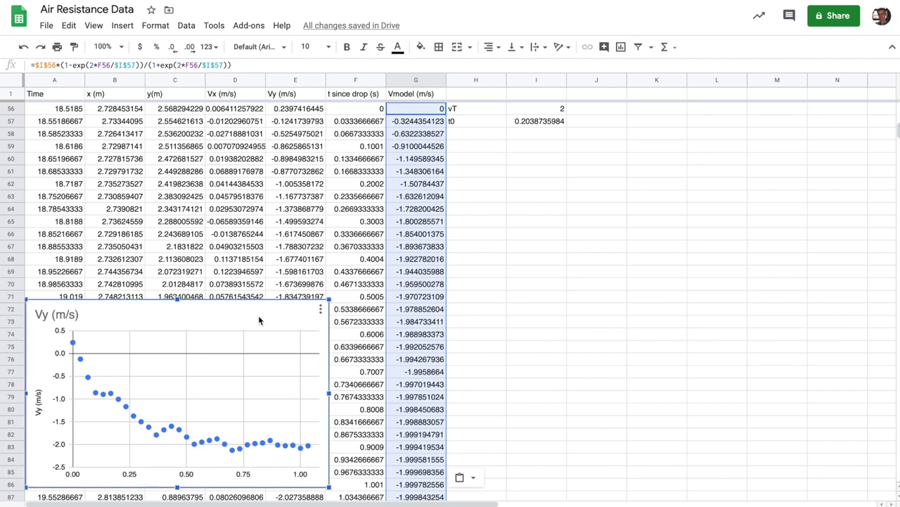
{"action": "left_click", "coordinate": [258, 318]}
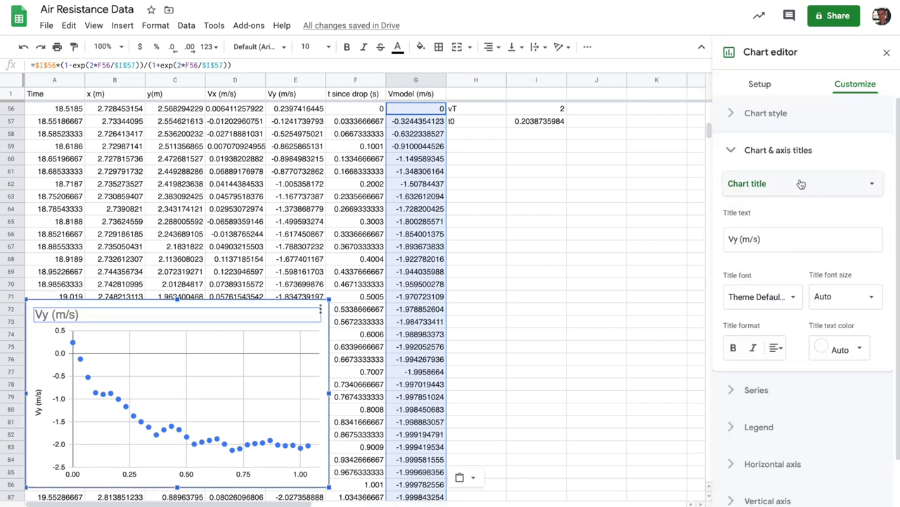
{"action": "left_click", "coordinate": [764, 85]}
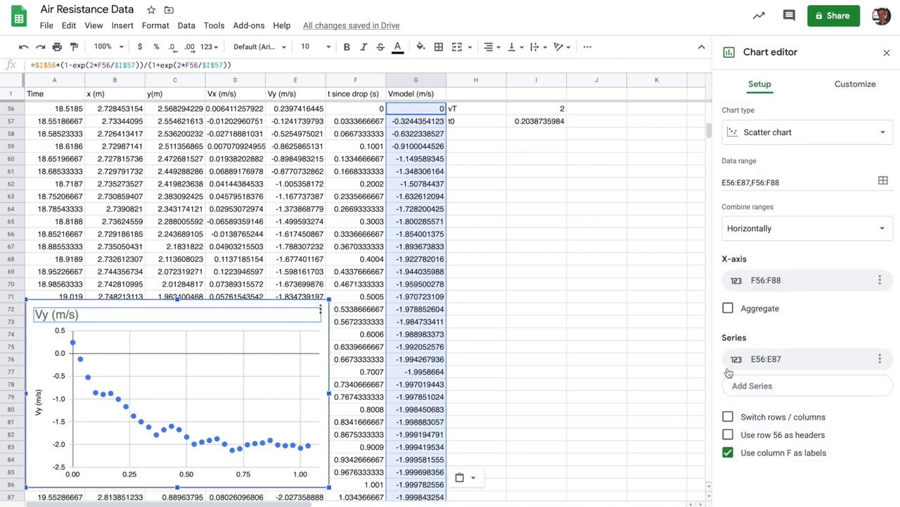
{"action": "left_click", "coordinate": [819, 387]}
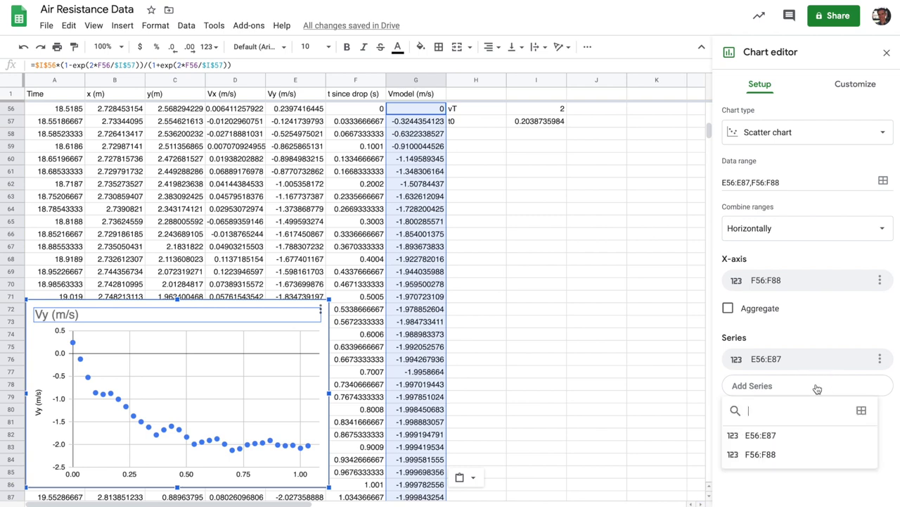
{"action": "left_click", "coordinate": [861, 412]}
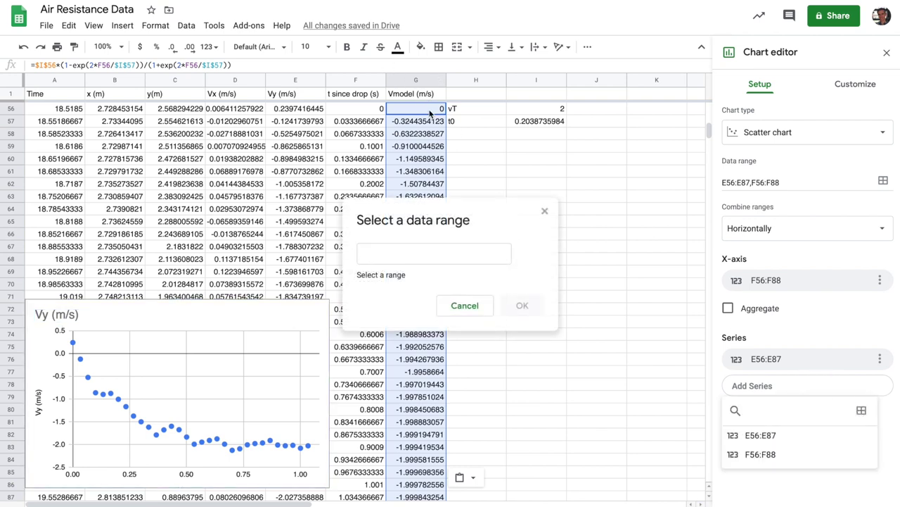
{"action": "left_click_drag", "start_coordinate": [431, 109], "coordinate": [446, 497]}
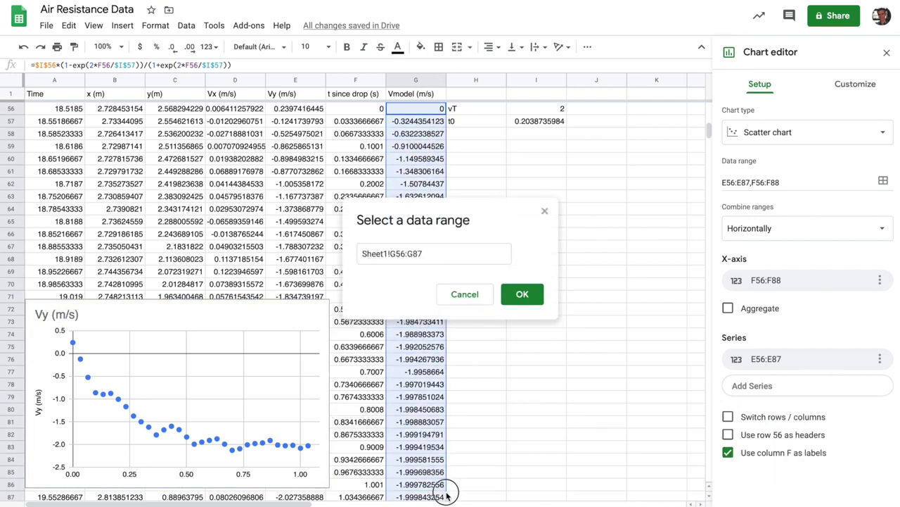
{"action": "left_click", "coordinate": [522, 294]}
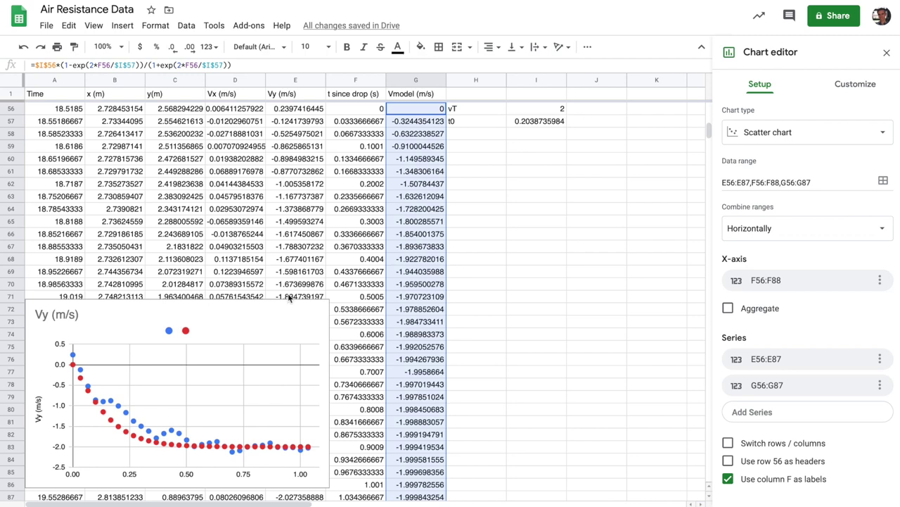
{"action": "left_click", "coordinate": [533, 110]}
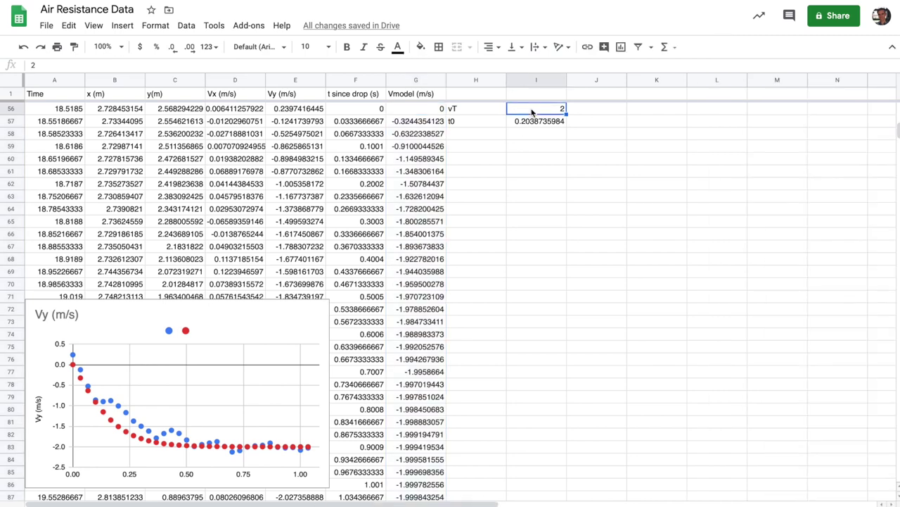
- Try vT values 1.5, 1.8 and 1.9 in I56, settling on 1.95
{"action": "type", "text": "1.5"}
{"action": "key", "text": "Return"}
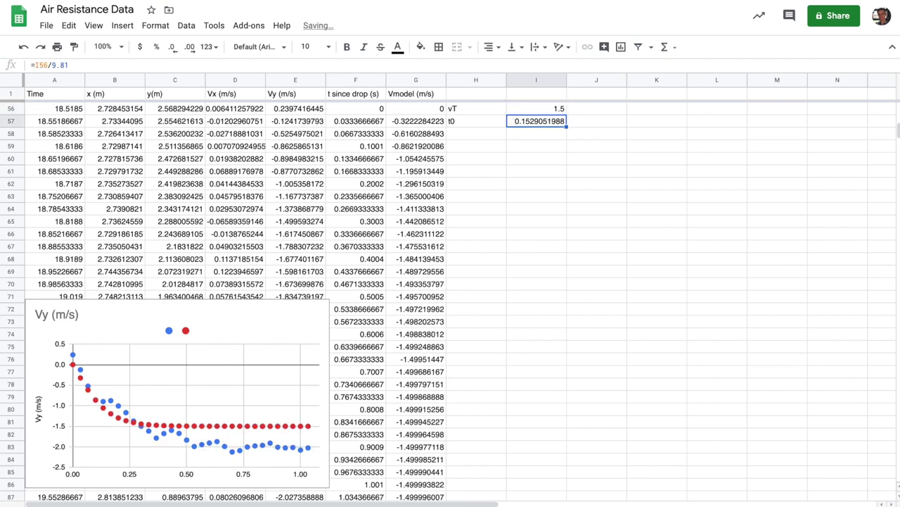
{"action": "left_click", "coordinate": [536, 109]}
{"action": "type", "text": "1.8"}
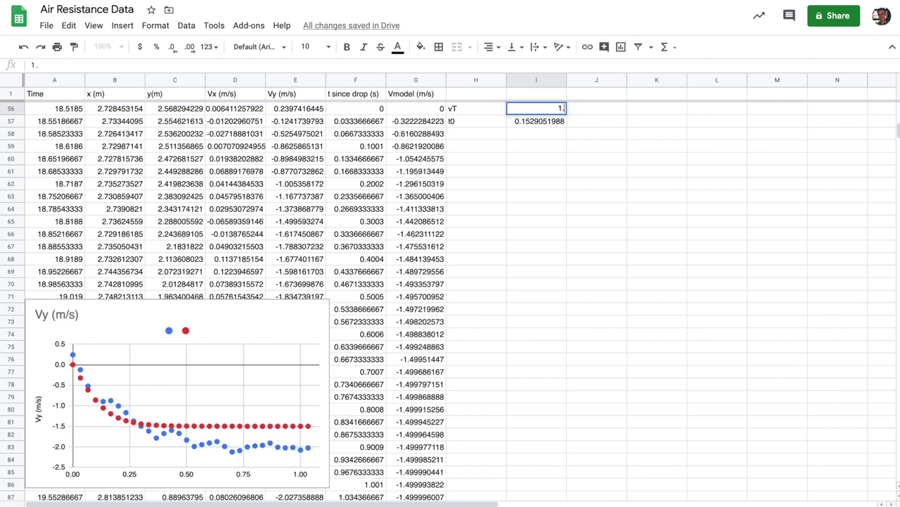
{"action": "key", "text": "Return"}
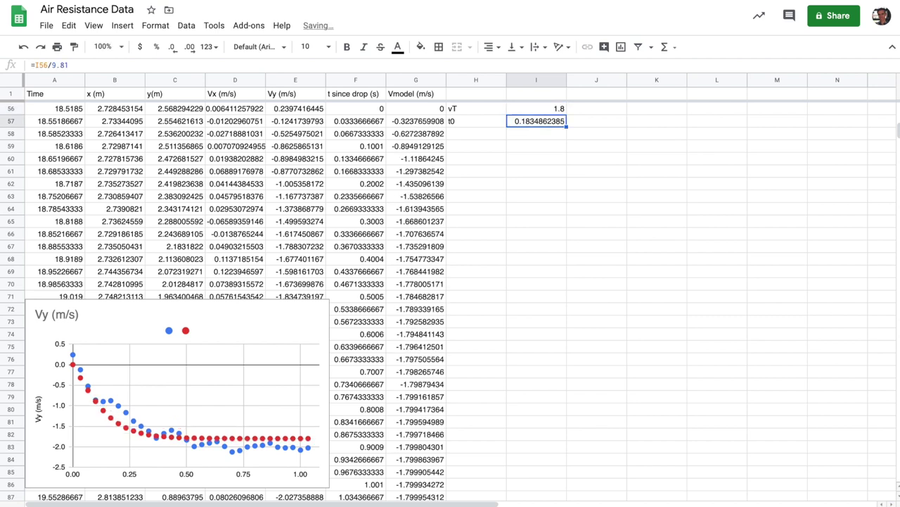
{"action": "left_click", "coordinate": [536, 109]}
{"action": "type", "text": "1."}
{"action": "key", "text": "Return"}
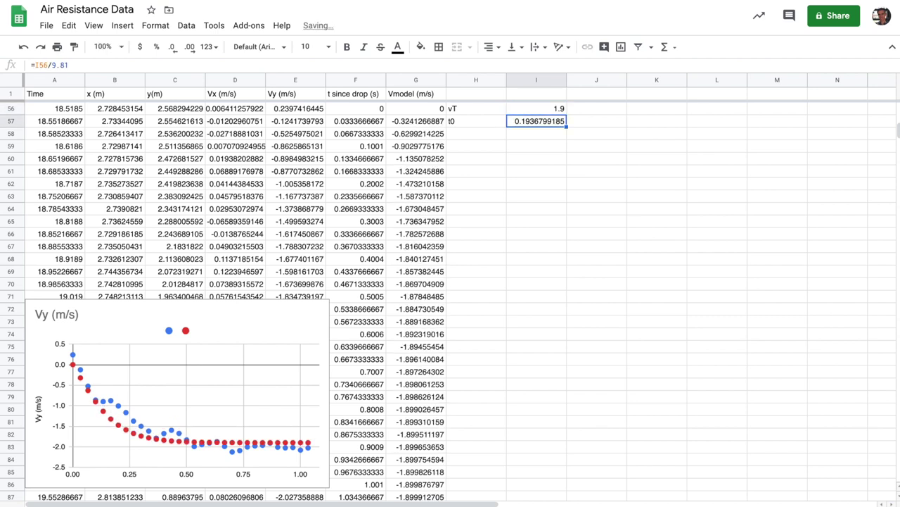
{"action": "left_click", "coordinate": [536, 108]}
{"action": "type", "text": "1"}
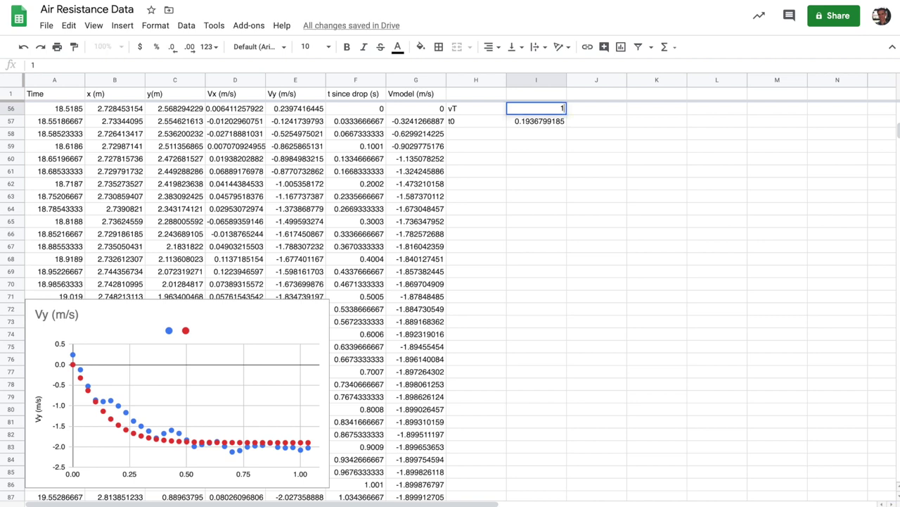
{"action": "type", "text": ".95"}
{"action": "key", "text": "Return"}
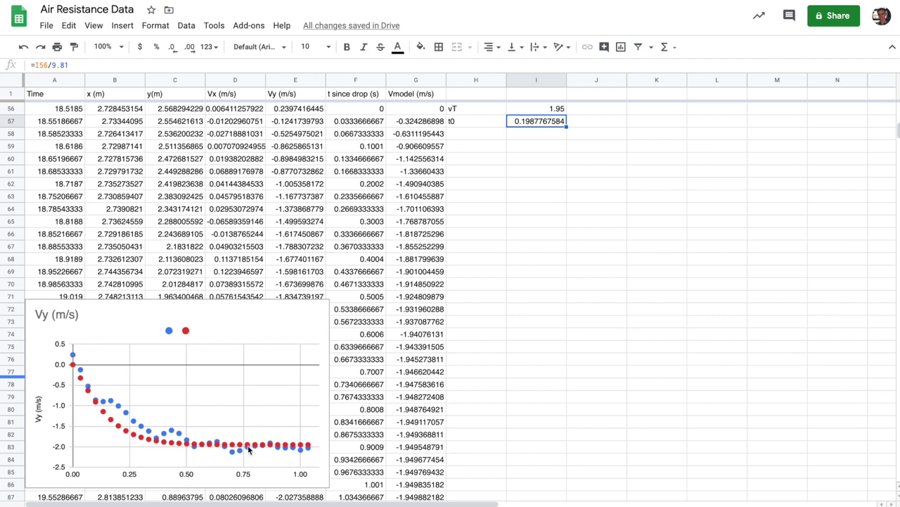
{"action": "left_click", "coordinate": [542, 109]}
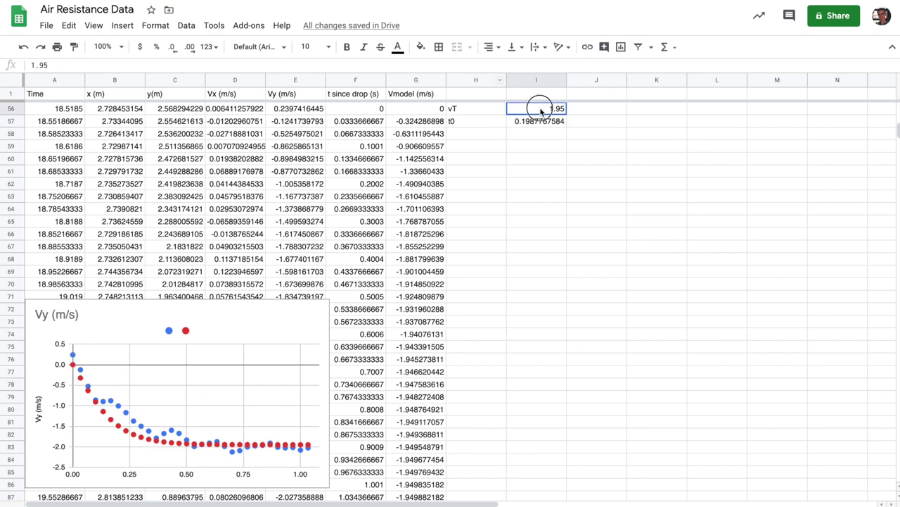